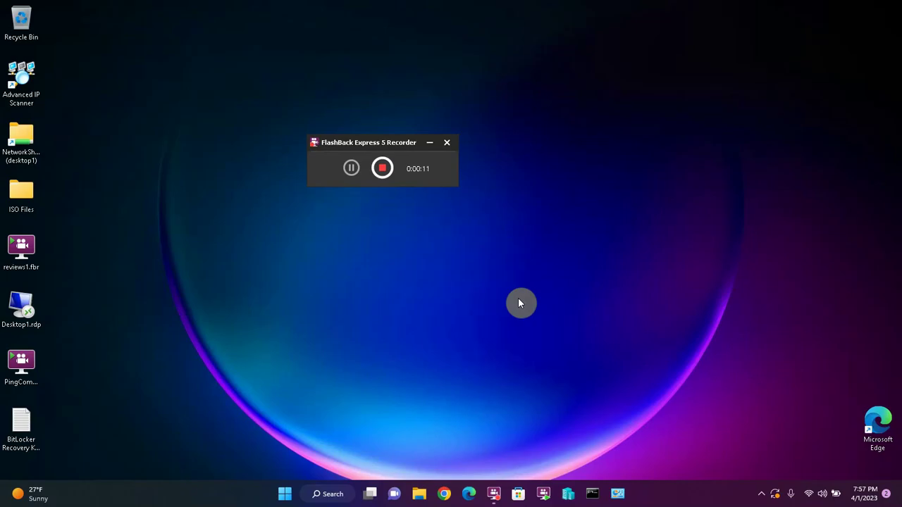
Step: Open File Explorer and show the drives under This PC
click(420, 494)
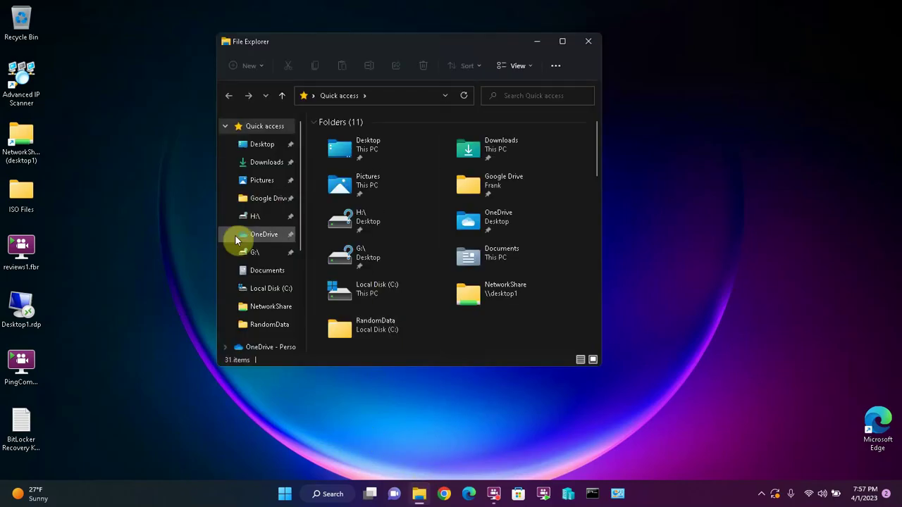
scroll(260, 293, down, 3)
click(258, 295)
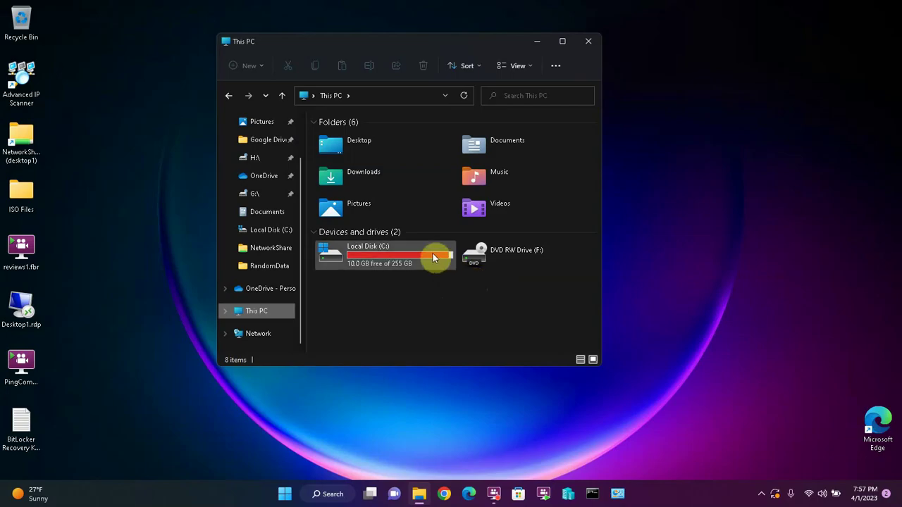
mouse_move(440, 260)
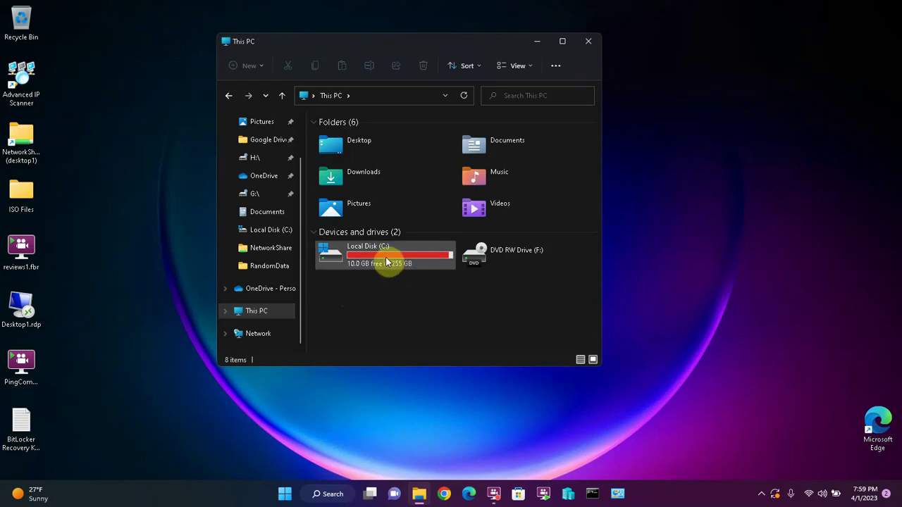
Step: Open the properties of Local Disk (C:) and start Disk Cleanup for it
right_click(386, 262)
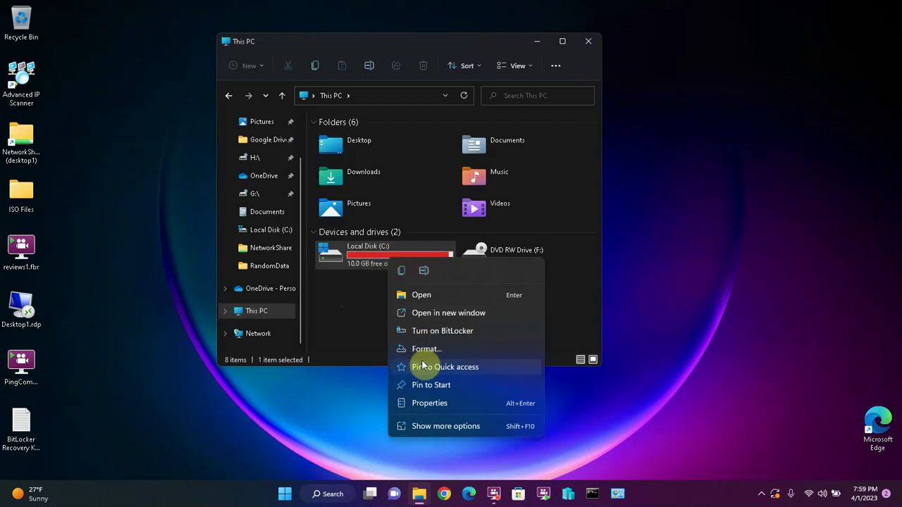
click(435, 404)
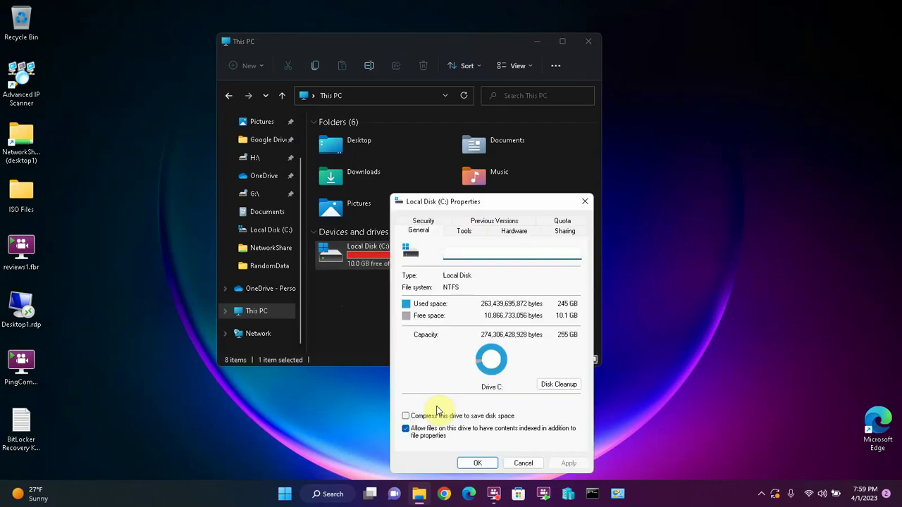
drag(503, 203, 434, 103)
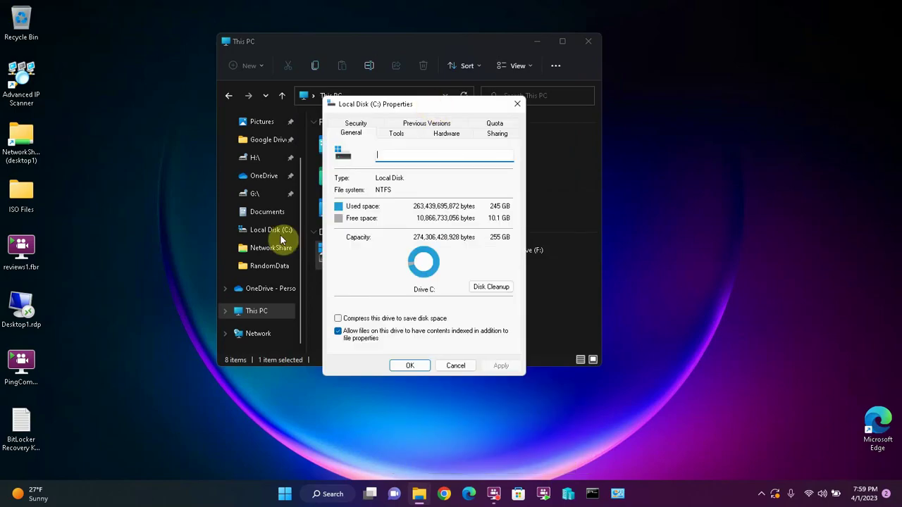
click(486, 289)
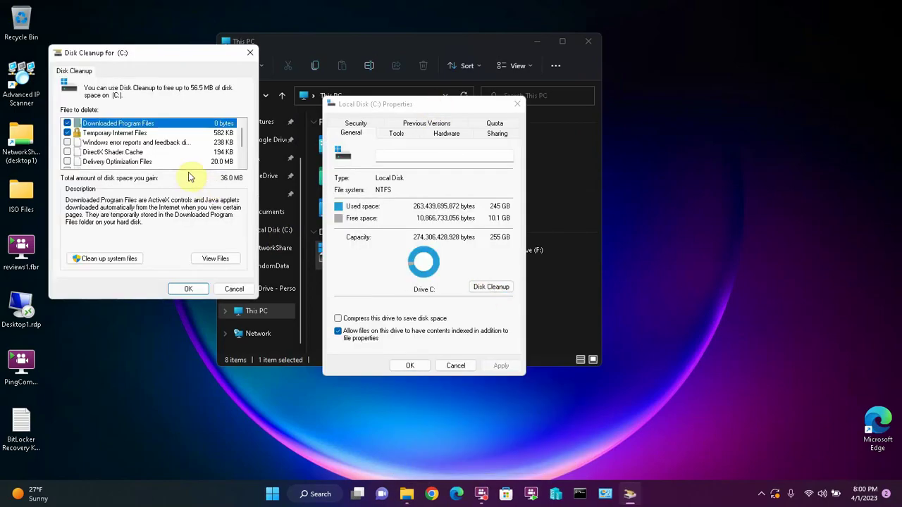
Step: Review the file categories offered for deletion and extend the cleanup to system files
scroll(141, 135, down, 1)
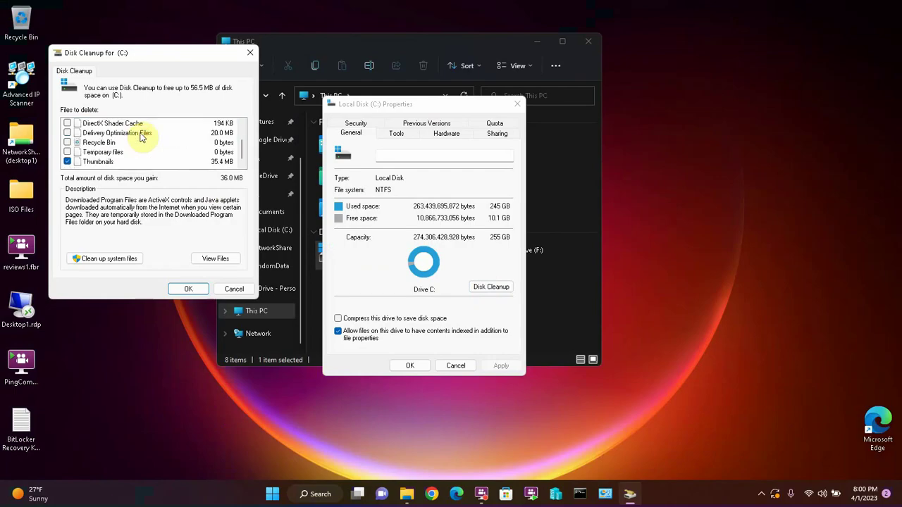
scroll(141, 136, up, 1)
scroll(141, 135, down, 1)
click(103, 260)
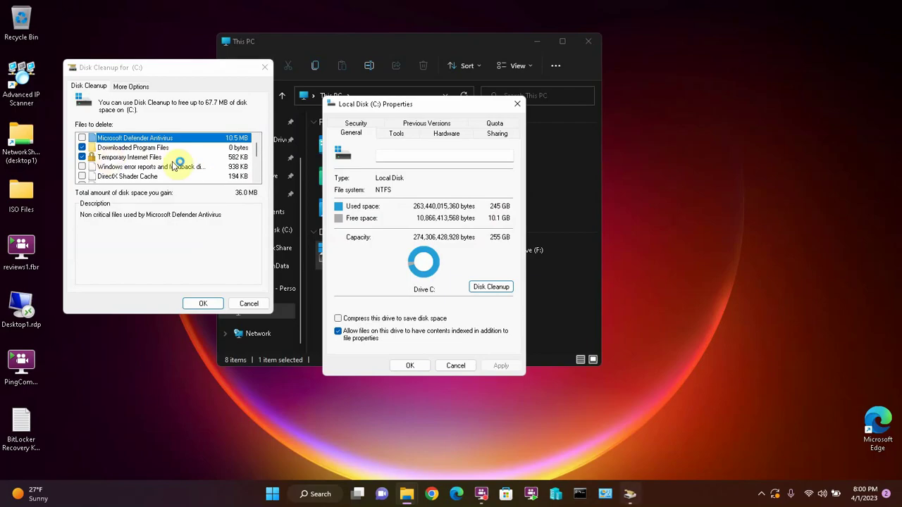
Step: Include Microsoft Defender Antivirus, Windows error reports, DirectX Shader Cache, Temporary files and Language Resource Files in the cleanup
click(83, 138)
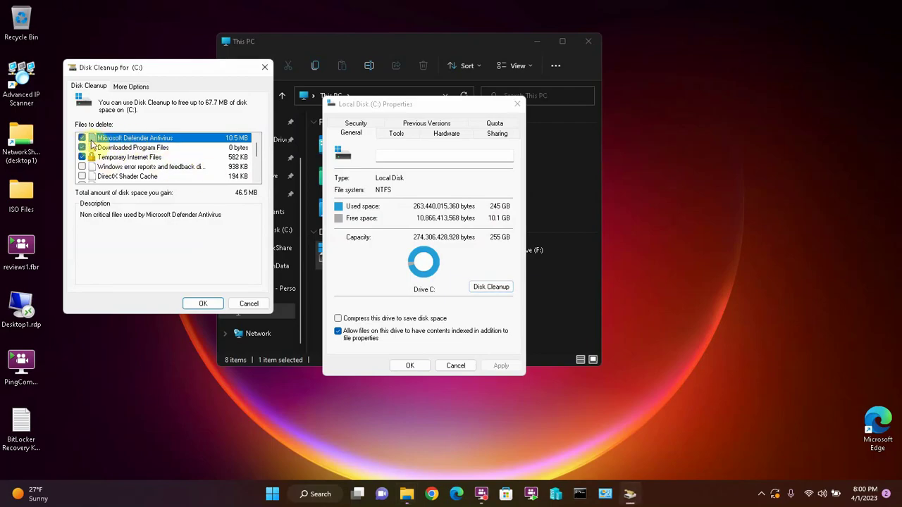
click(83, 167)
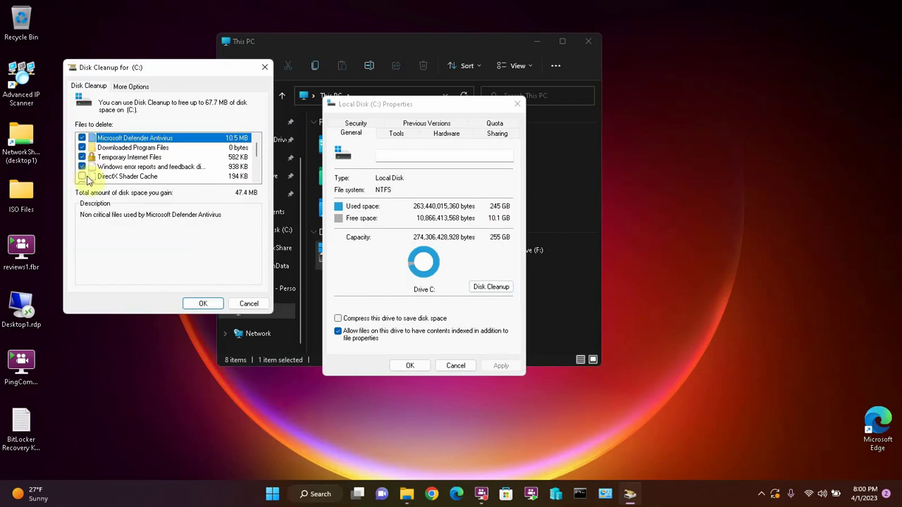
click(82, 176)
scroll(91, 173, down, 3)
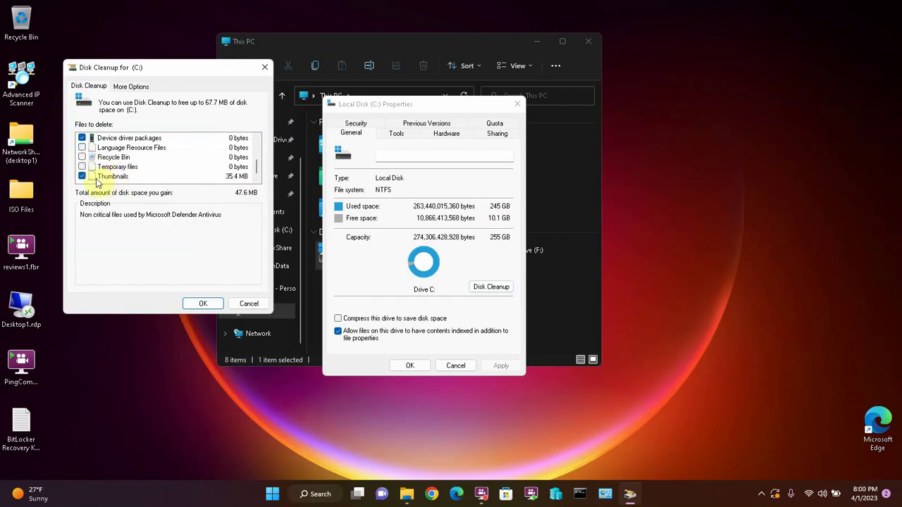
click(83, 167)
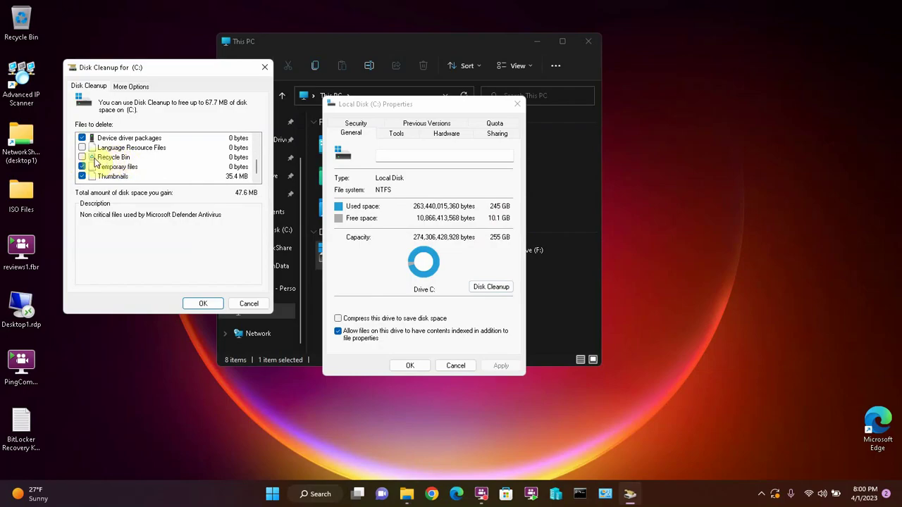
click(82, 148)
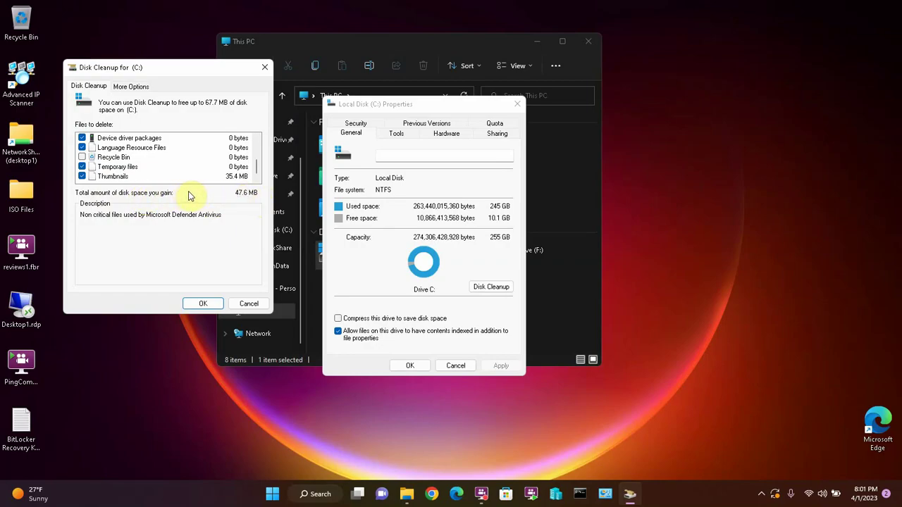
Step: Run the cleanup, permanently deleting the selected files, and close the drive's properties
click(205, 305)
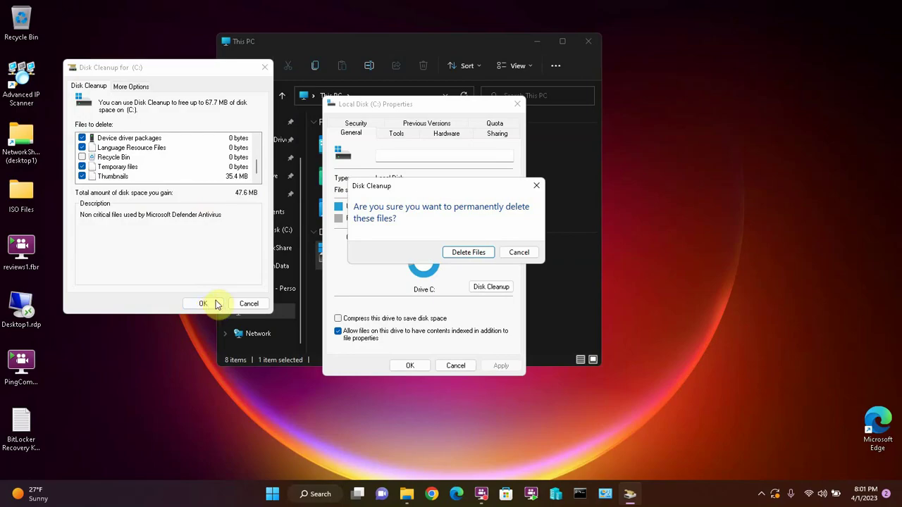
click(462, 254)
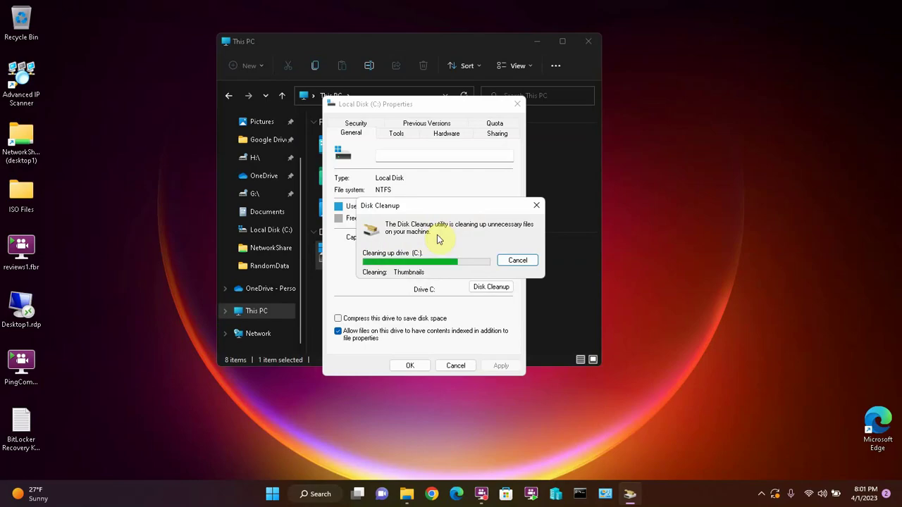
click(413, 365)
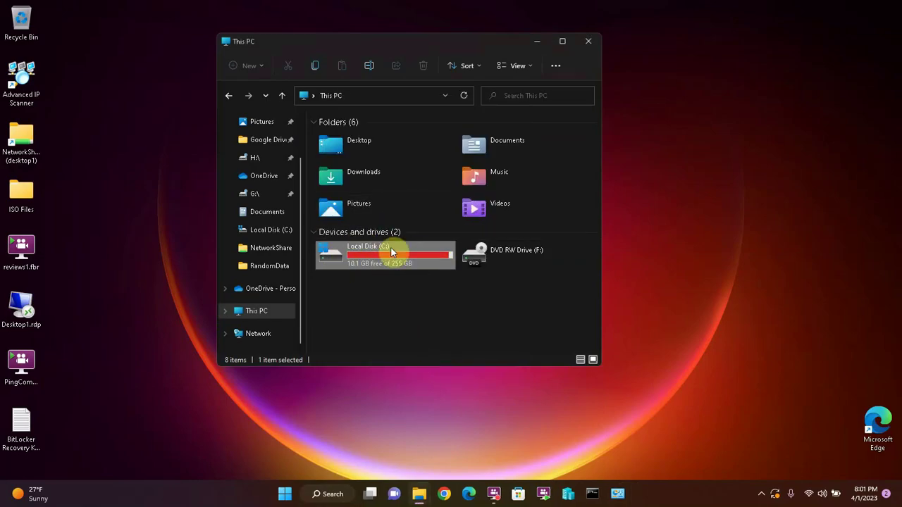
Step: Look through the ISO files in the RandomData folder on Local Disk (C:), and return to the drive's root
drag(465, 46, 512, 37)
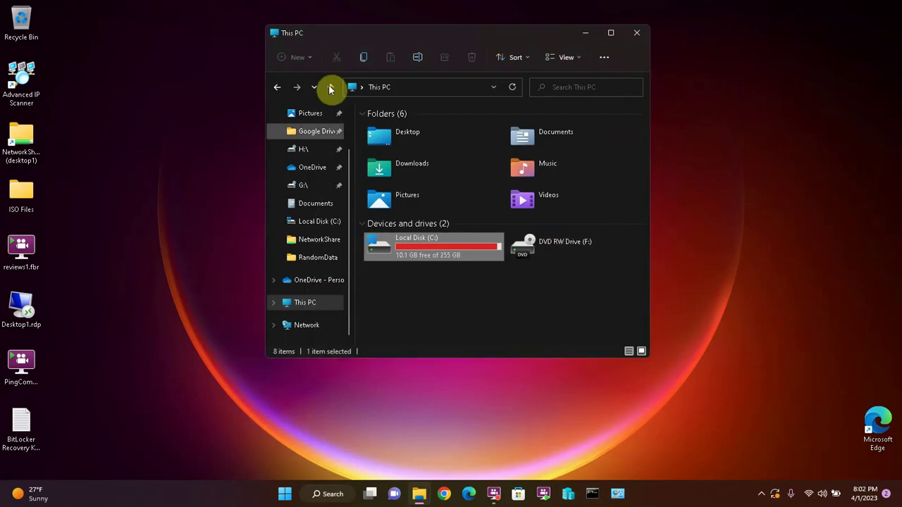
mouse_move(406, 250)
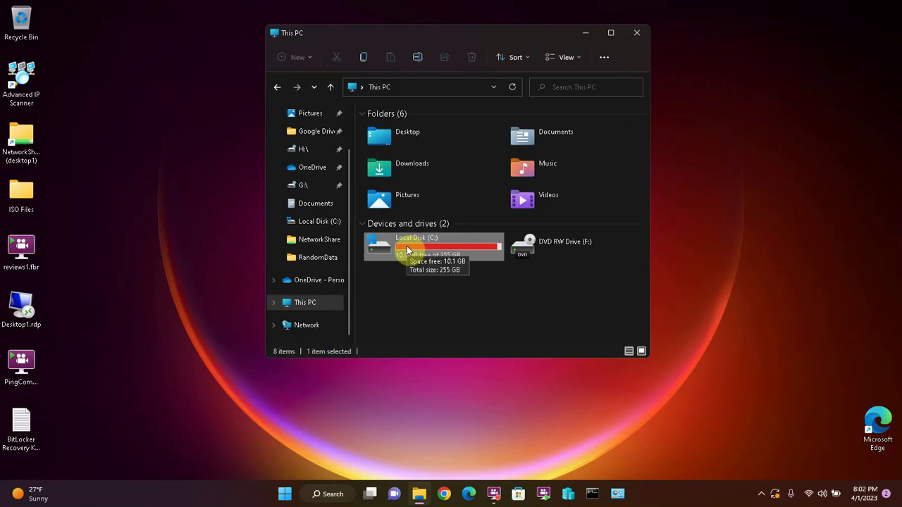
double_click(407, 251)
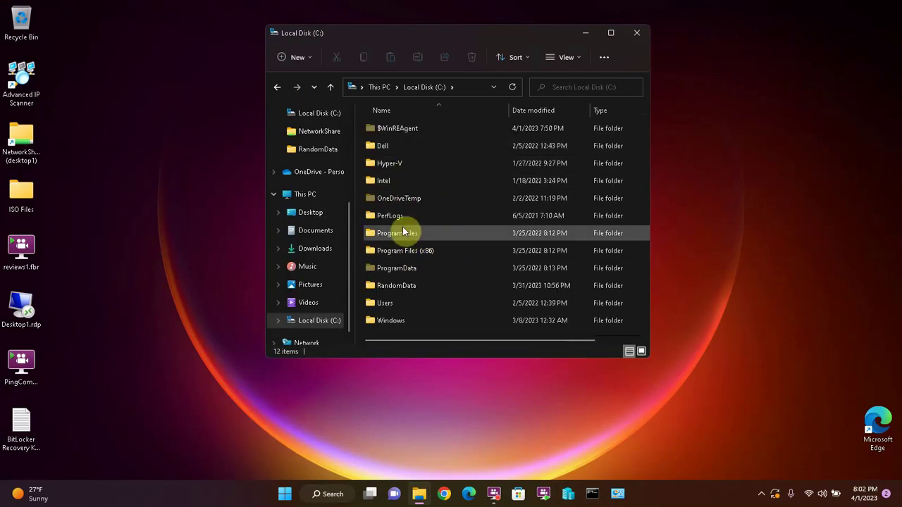
double_click(397, 286)
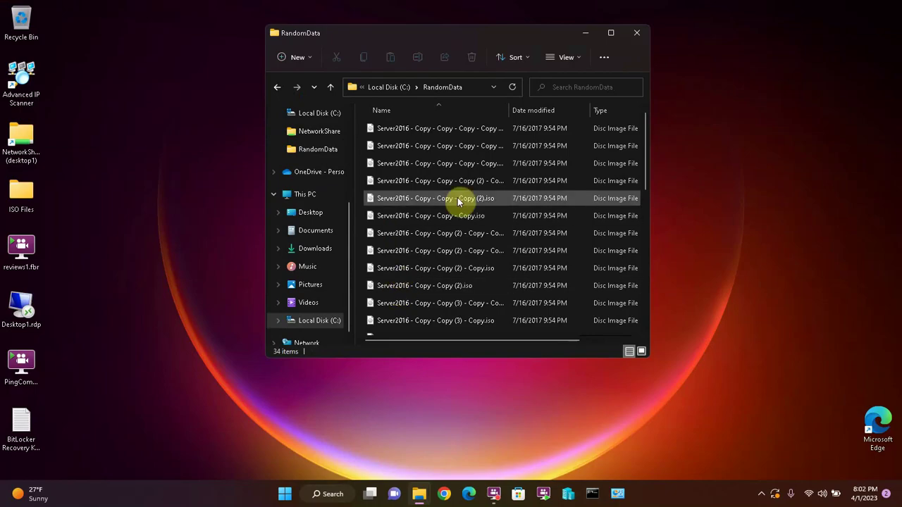
scroll(469, 190, down, 5)
click(468, 191)
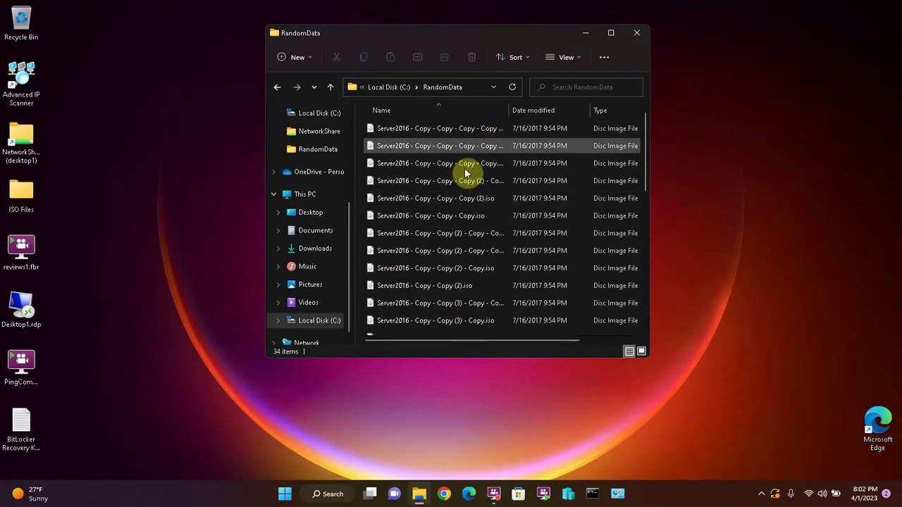
click(330, 88)
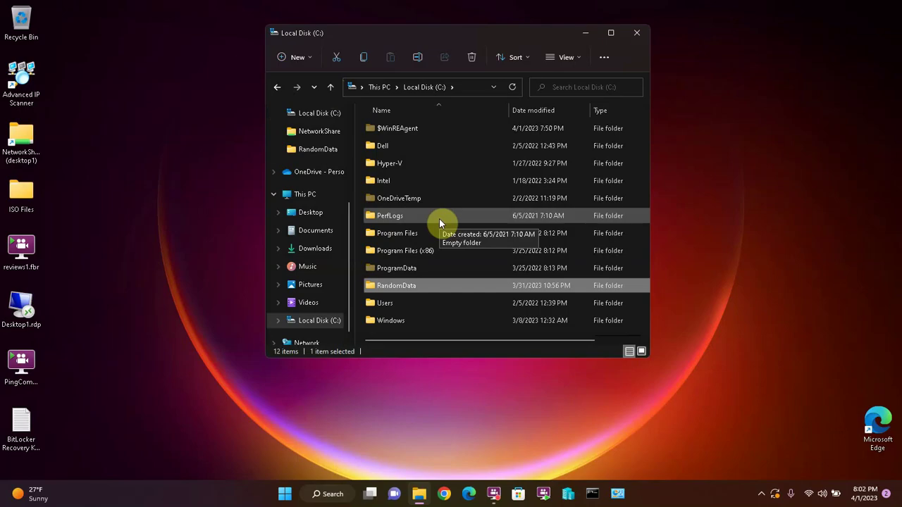
Step: Switch to Chrome, open the WinDirStat website from the Google search results and look over its home page
click(443, 496)
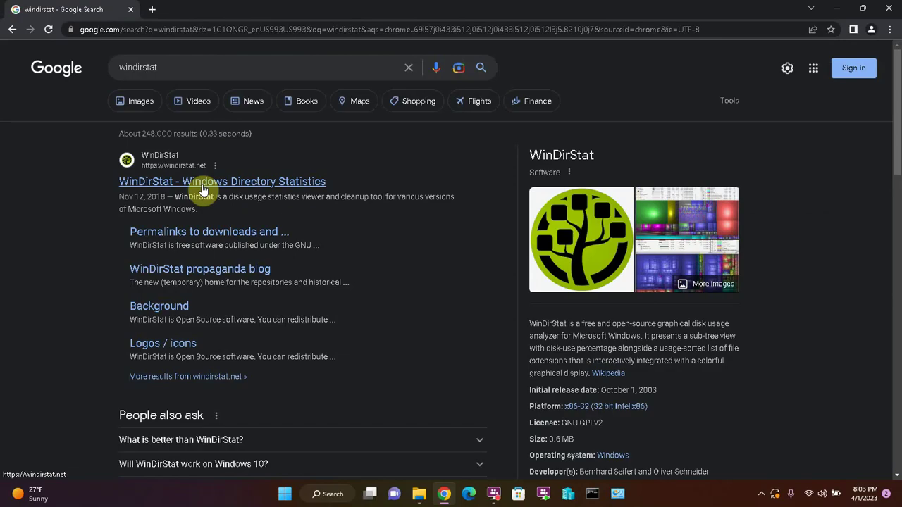
click(203, 184)
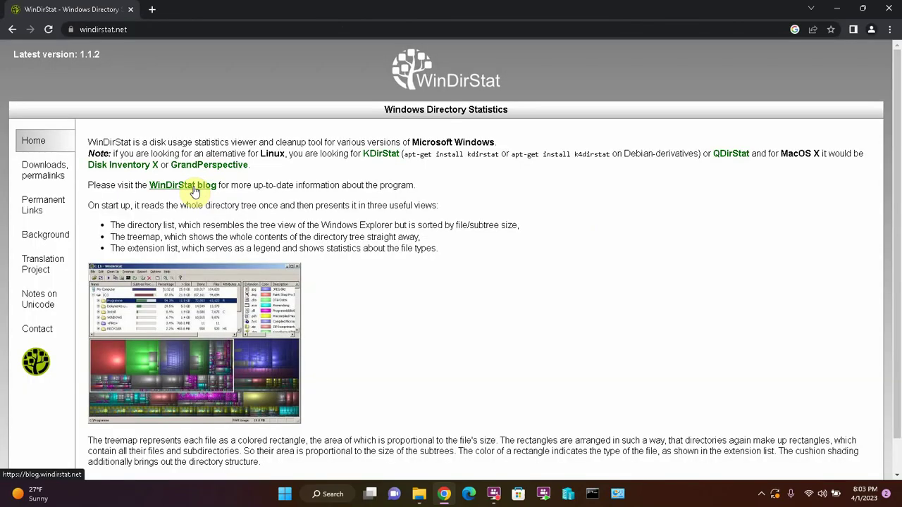
scroll(252, 219, down, 1)
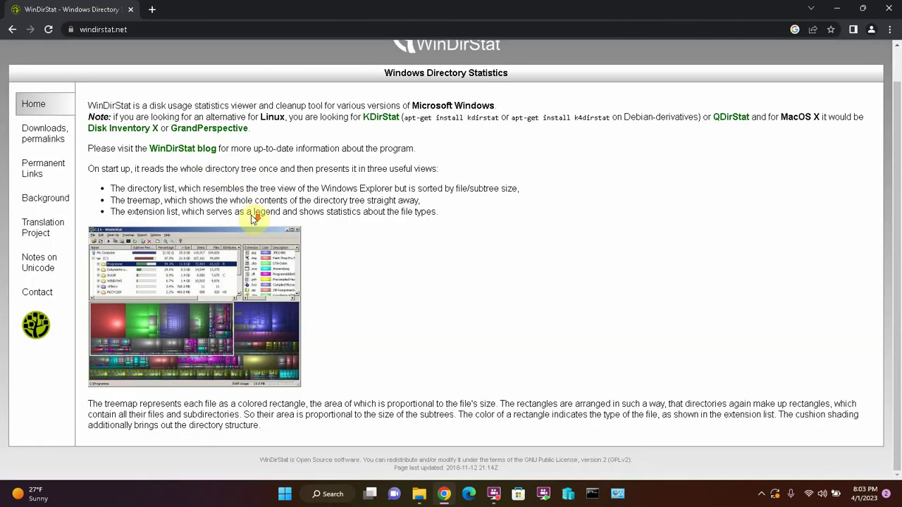
scroll(255, 216, up, 1)
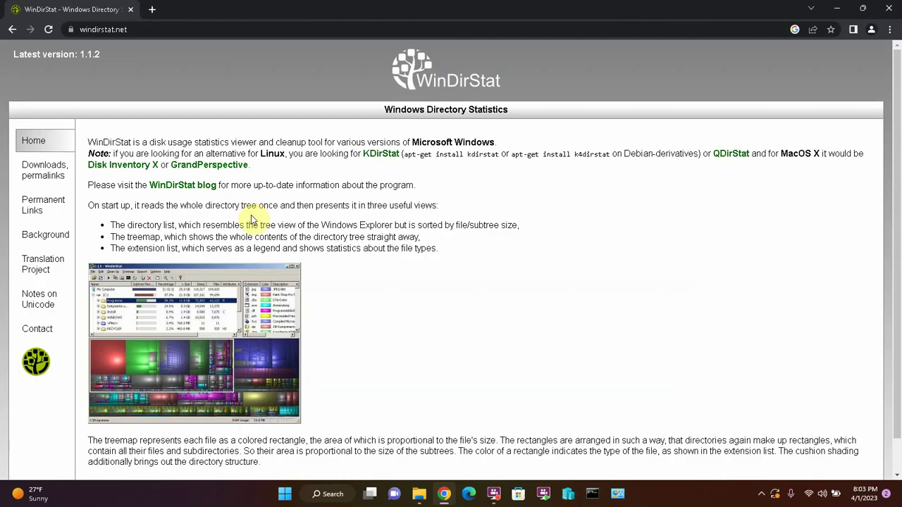
Step: Go to the WinDirStat downloads page and open the FossHub mirror
click(34, 175)
scroll(322, 172, down, 5)
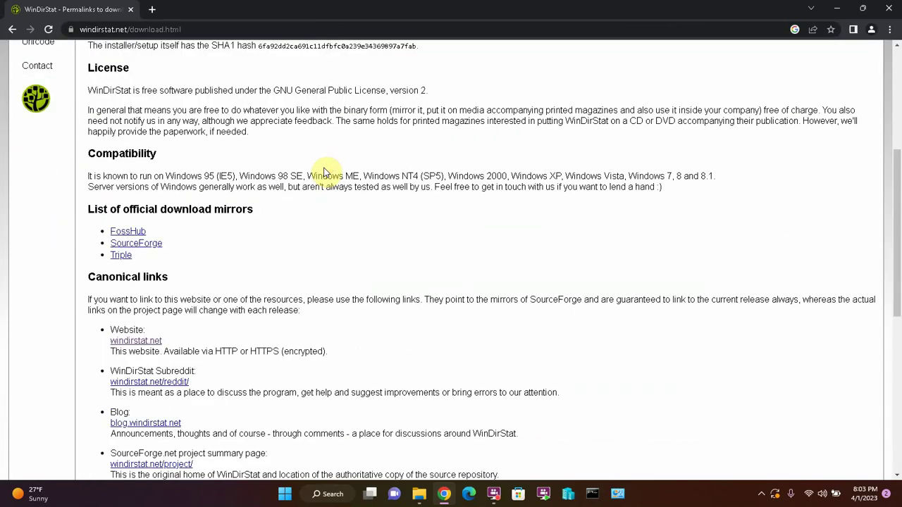
scroll(323, 172, down, 3)
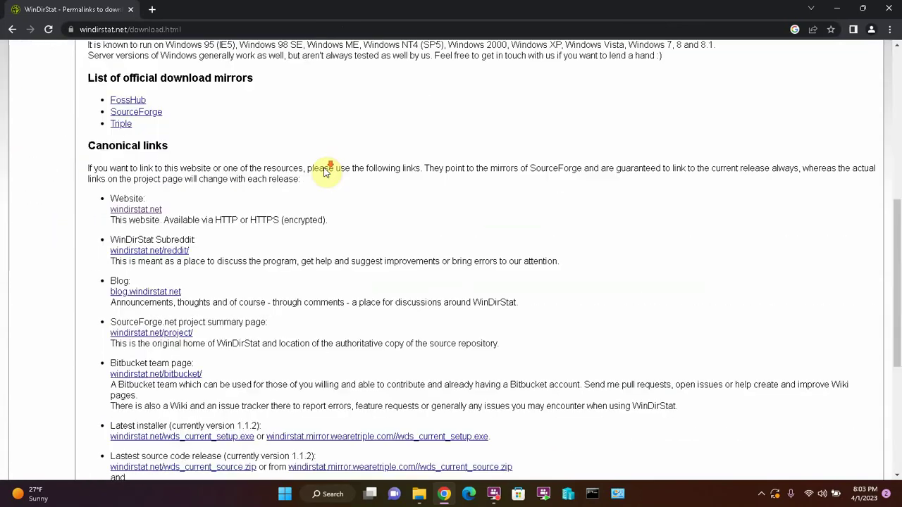
click(133, 101)
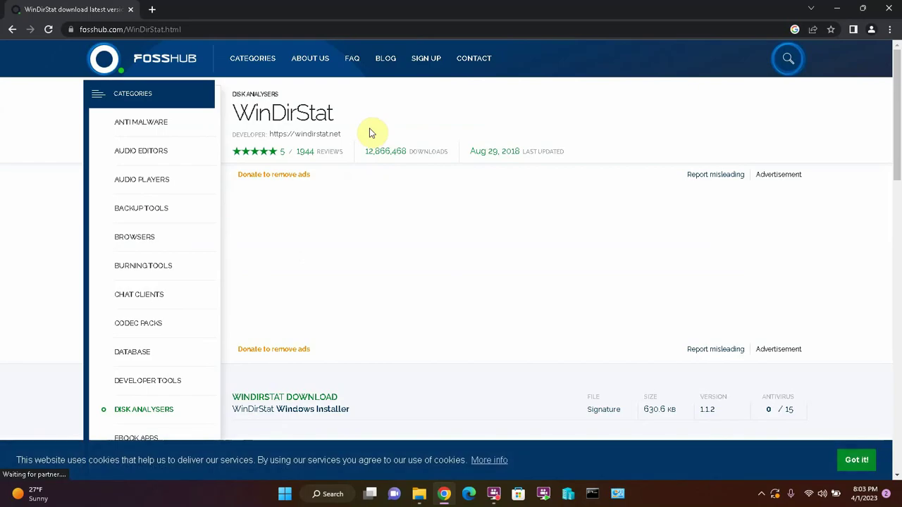
Step: Accept the FossHub cookie notice and download the WinDirStat Windows Installer
click(857, 460)
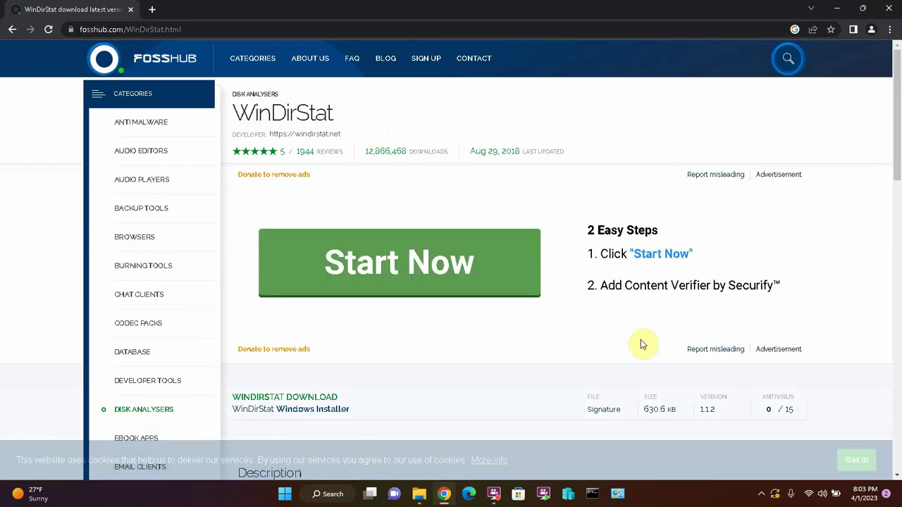
scroll(493, 302, down, 5)
scroll(525, 270, up, 4)
click(525, 270)
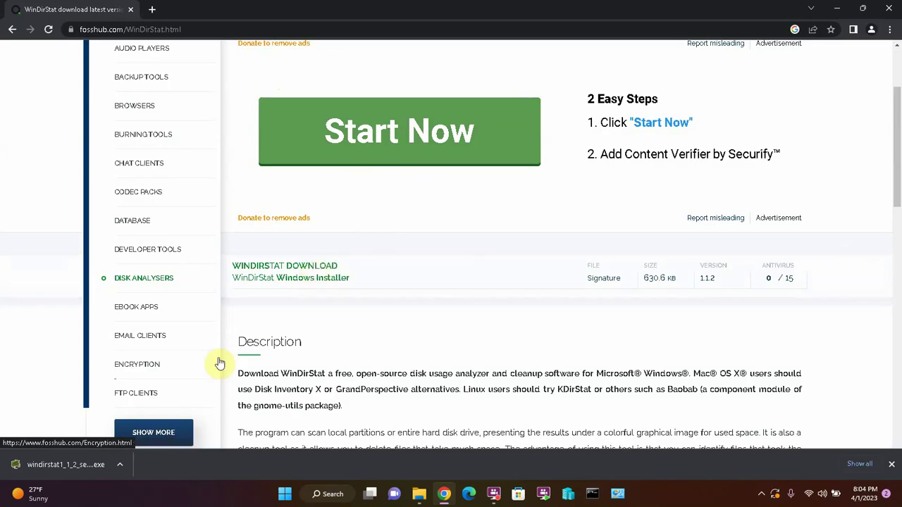
Step: Run the downloaded WinDirStat installer, accept the license agreement and install it with the recommended components
click(69, 469)
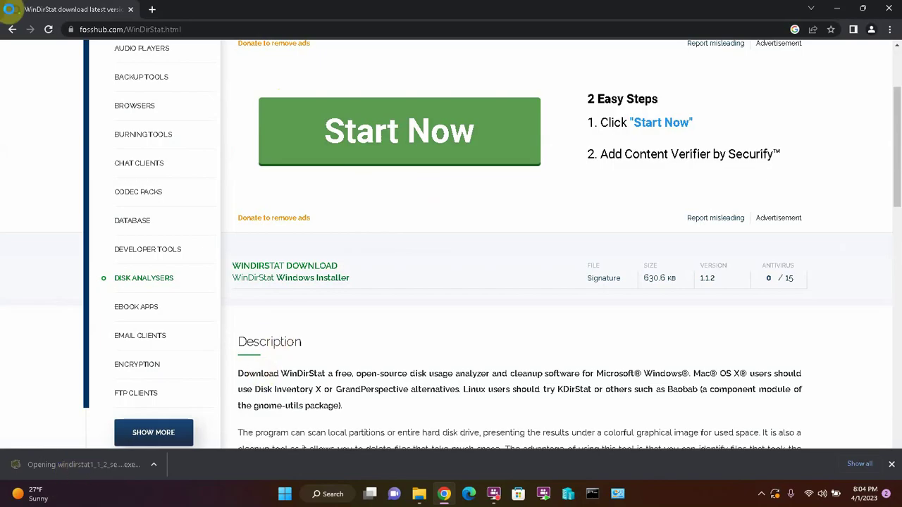
click(327, 309)
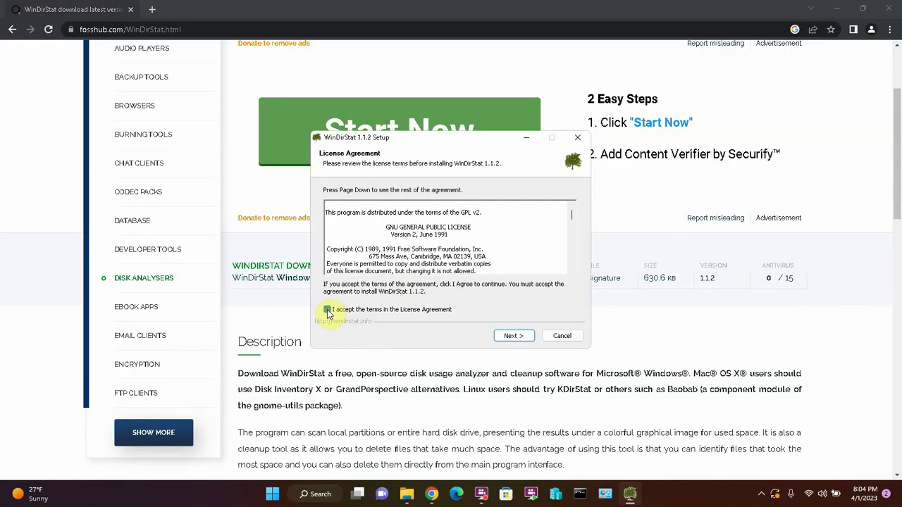
click(513, 336)
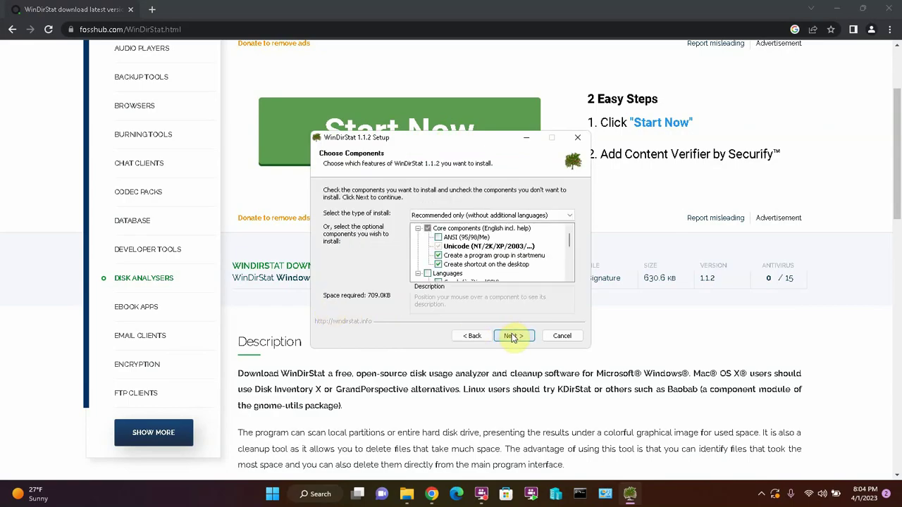
click(513, 336)
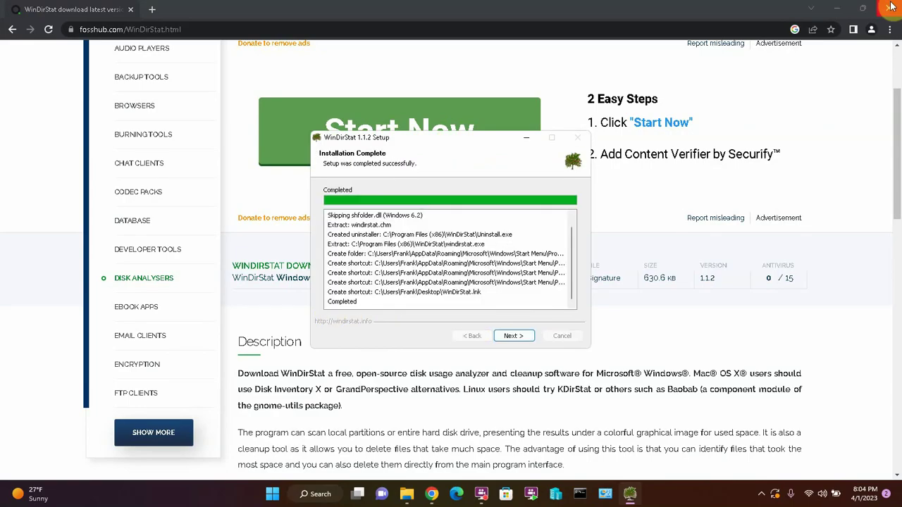
Step: Close the Chrome and File Explorer windows, and complete the setup wizard with Run WinDirStat 1.1.2 enabled
click(889, 8)
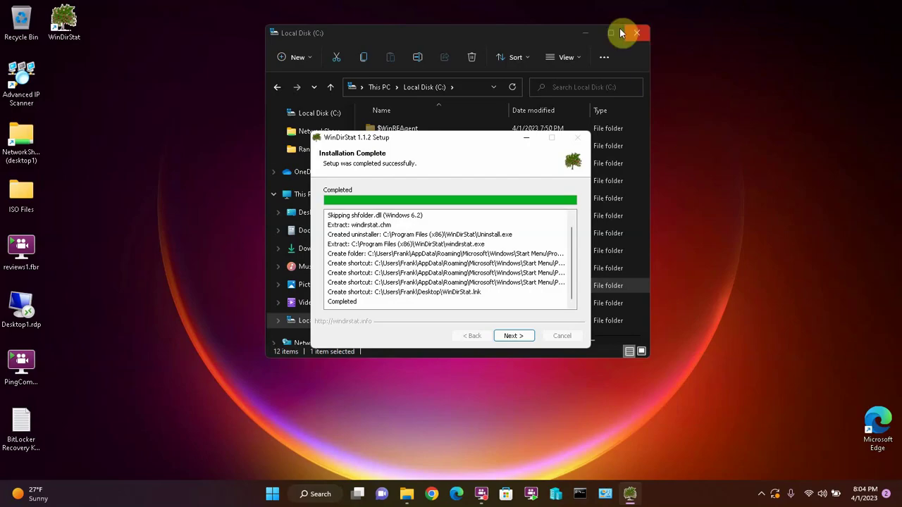
click(639, 34)
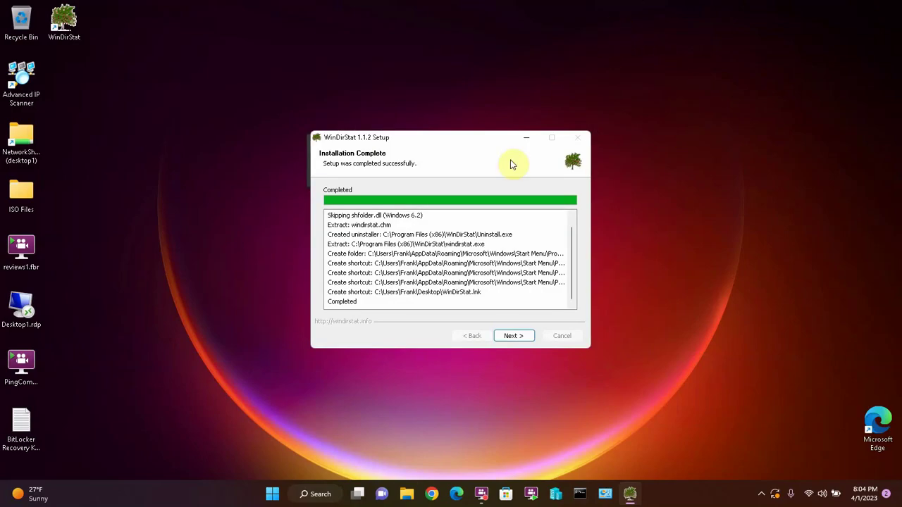
click(510, 338)
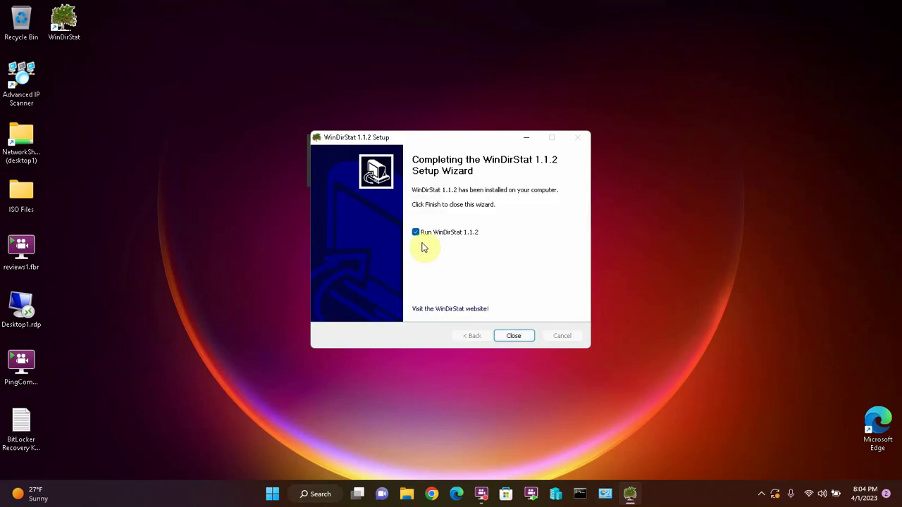
click(513, 335)
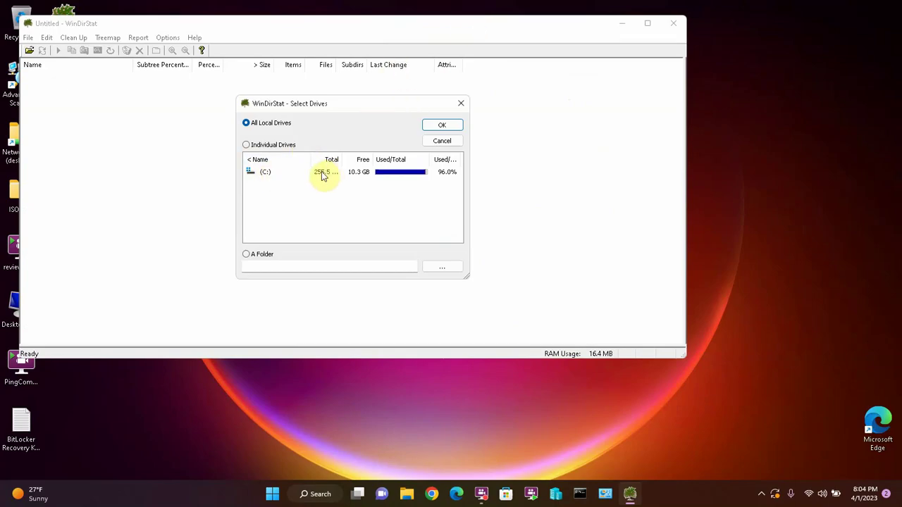
Step: Scan only the C: drive in WinDirStat and maximize the window showing the scan results
click(266, 174)
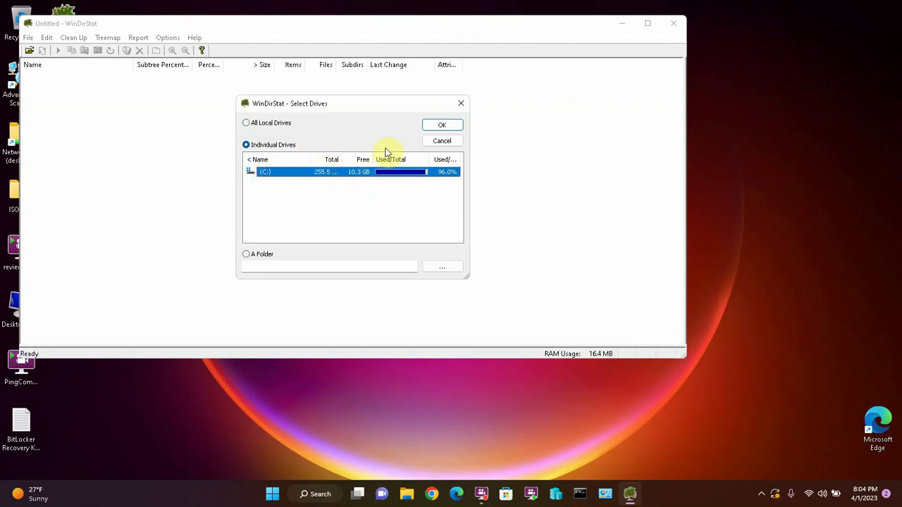
click(438, 127)
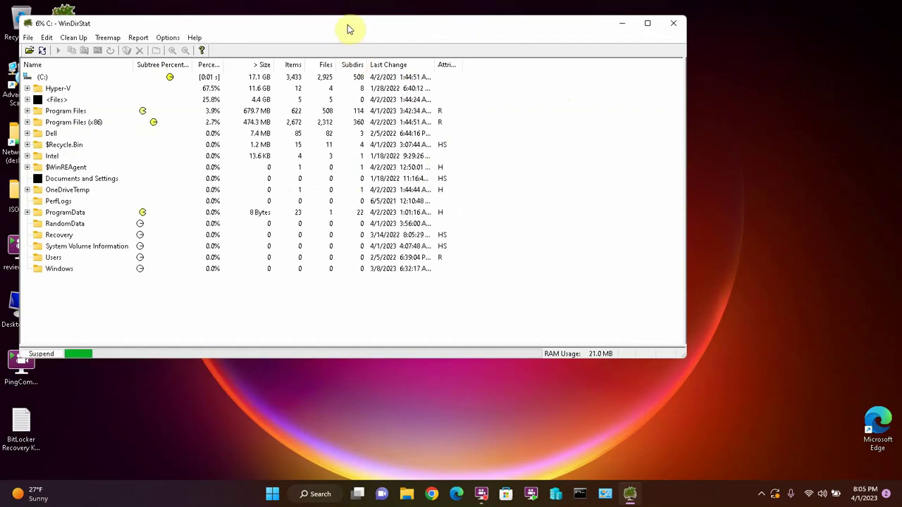
drag(346, 26, 434, 25)
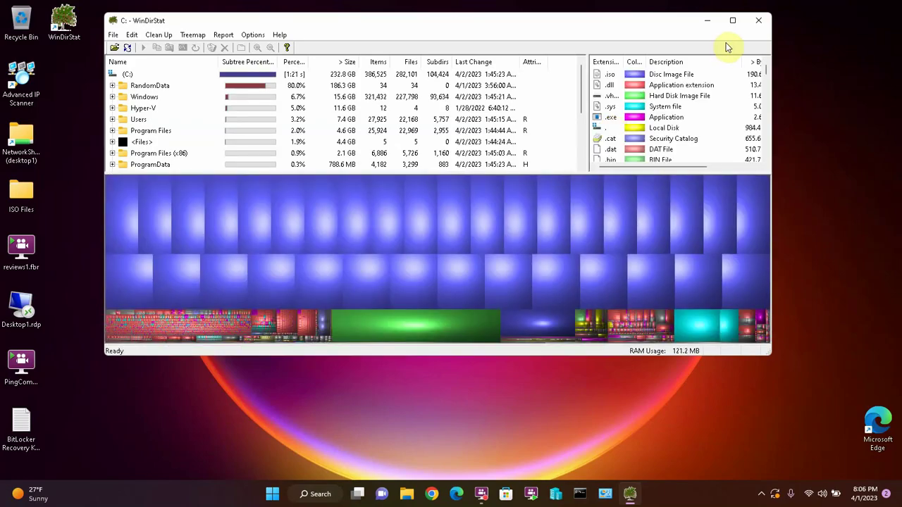
click(733, 20)
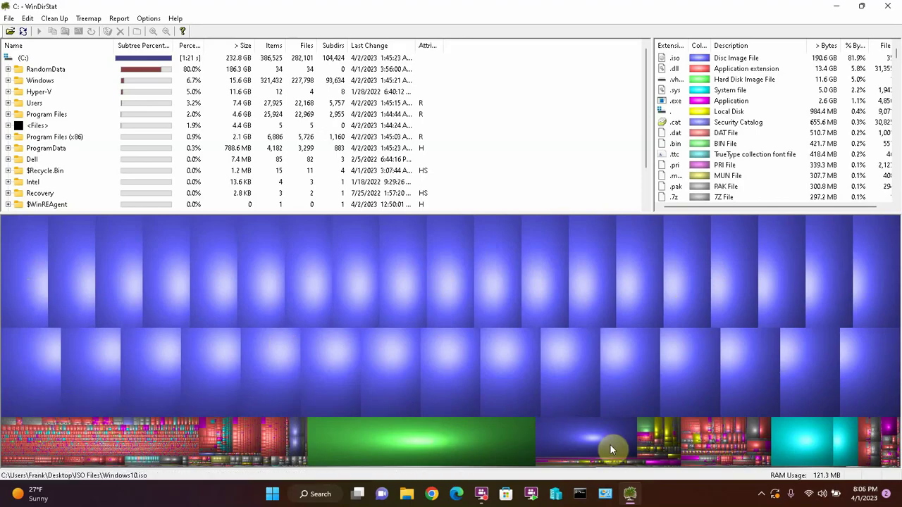
Step: Identify the files behind the large treemap blocks, including the hard disk image, system files and ISO images
click(432, 439)
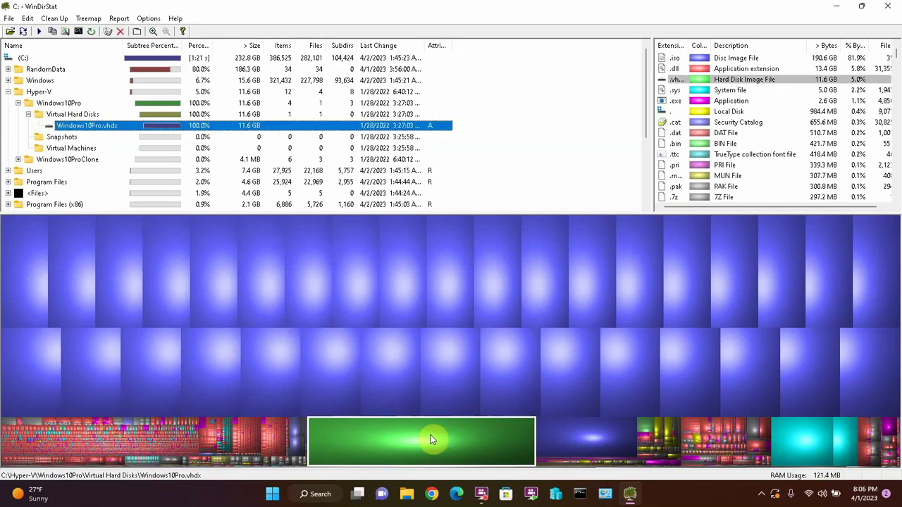
click(796, 444)
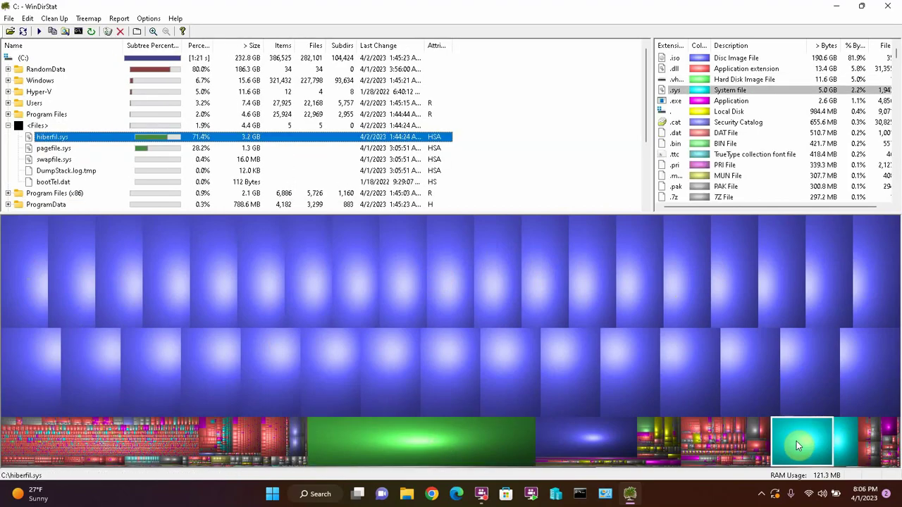
click(842, 450)
click(600, 431)
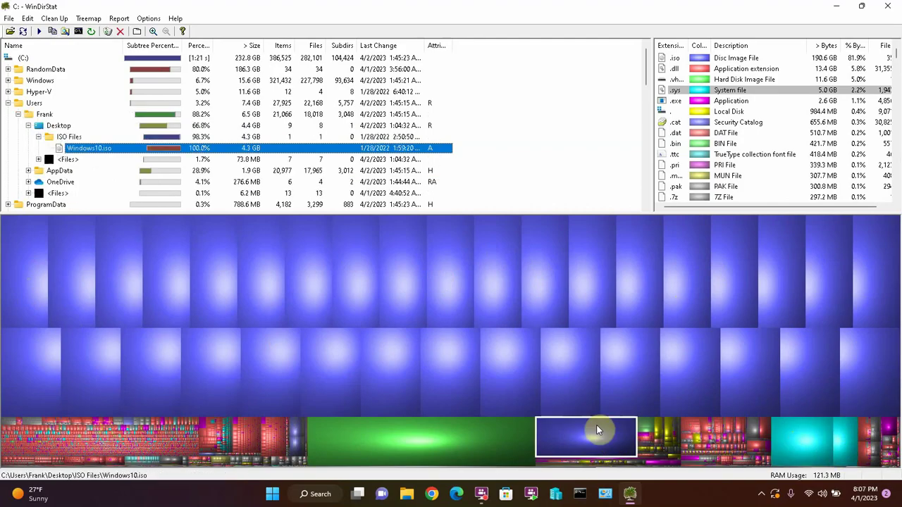
click(636, 379)
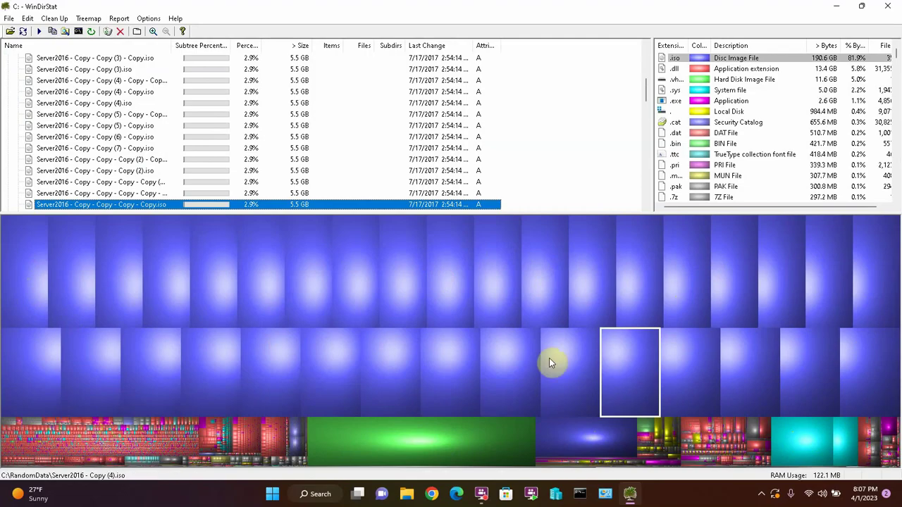
click(362, 306)
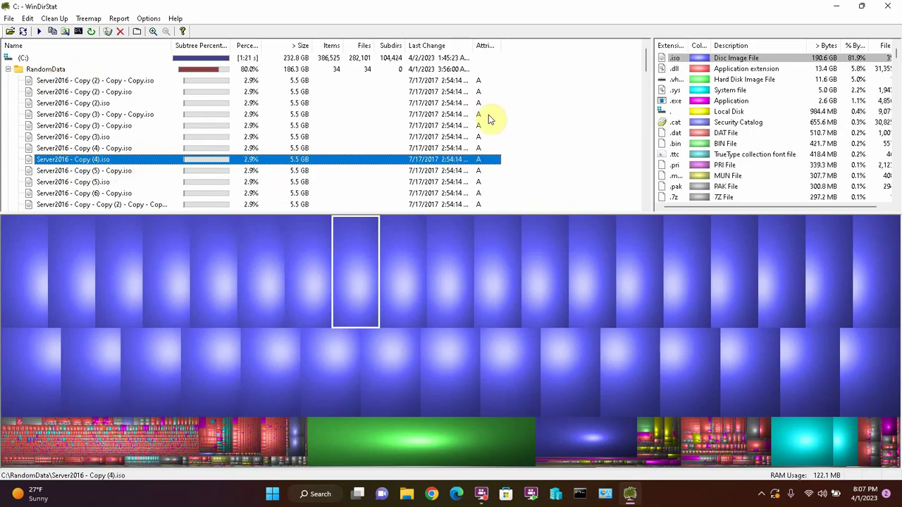
click(394, 437)
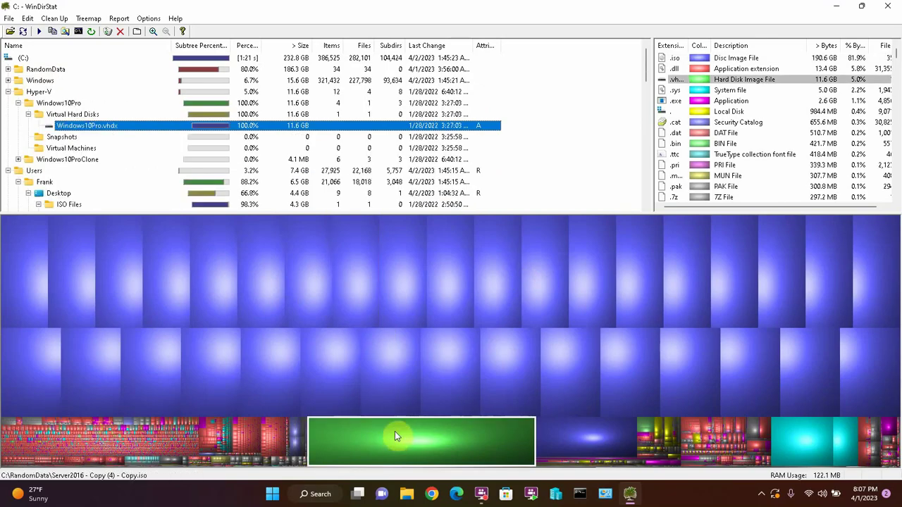
Step: Look through the Server2016 ISO copies in the RandomData folder and select the folder to see its share of the treemap
click(30, 269)
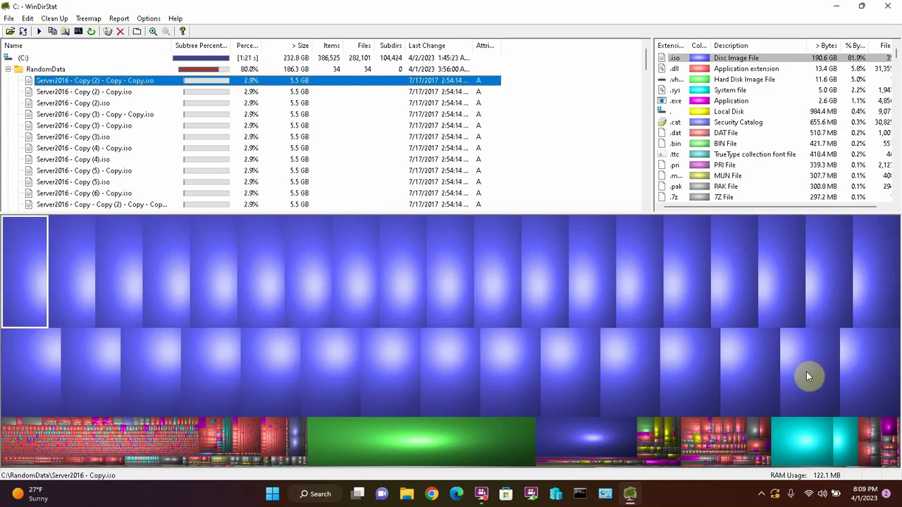
scroll(83, 93, down, 2)
scroll(83, 99, down, 3)
scroll(90, 113, up, 6)
click(306, 70)
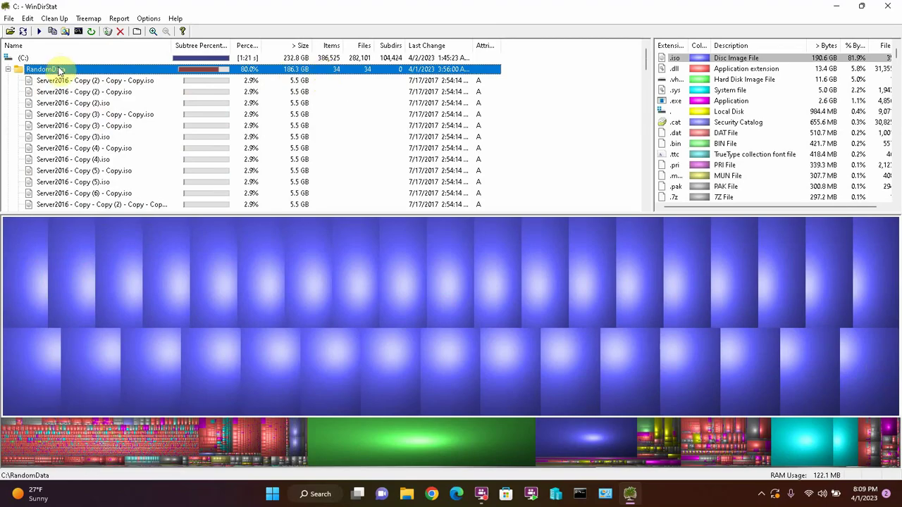
Step: Review the deletion options for Server2016 - Copy (2) - Copy - Copy.iso and dismiss them without deleting
click(101, 82)
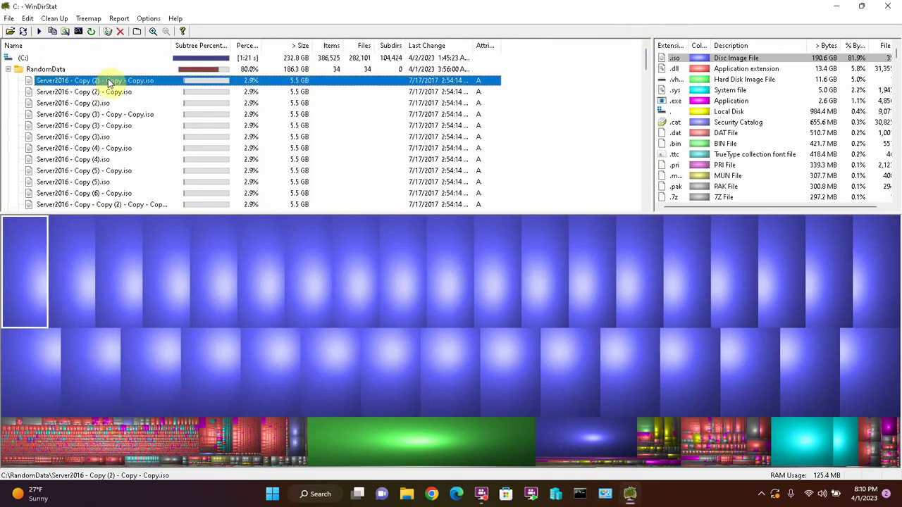
right_click(109, 82)
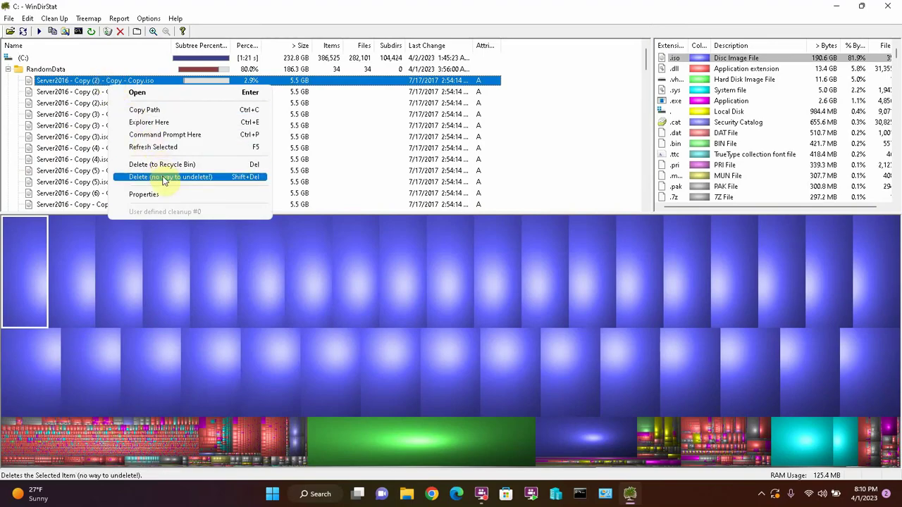
click(384, 110)
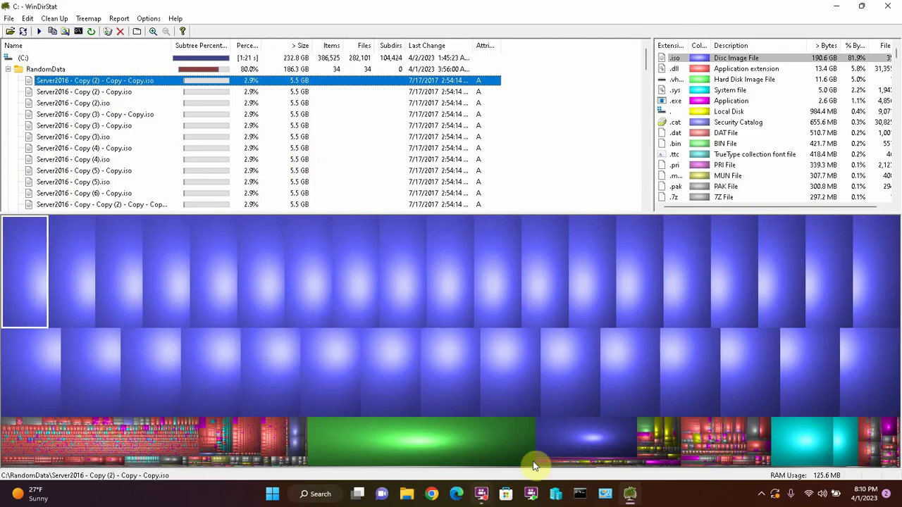
Step: Switch to File Explorer and open the RandomData folder on Local Disk (C:)
click(408, 499)
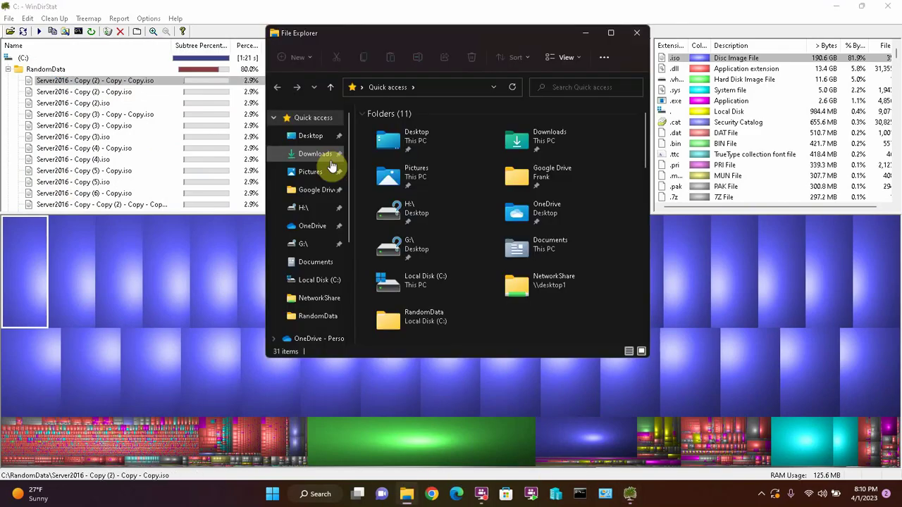
scroll(327, 310, down, 3)
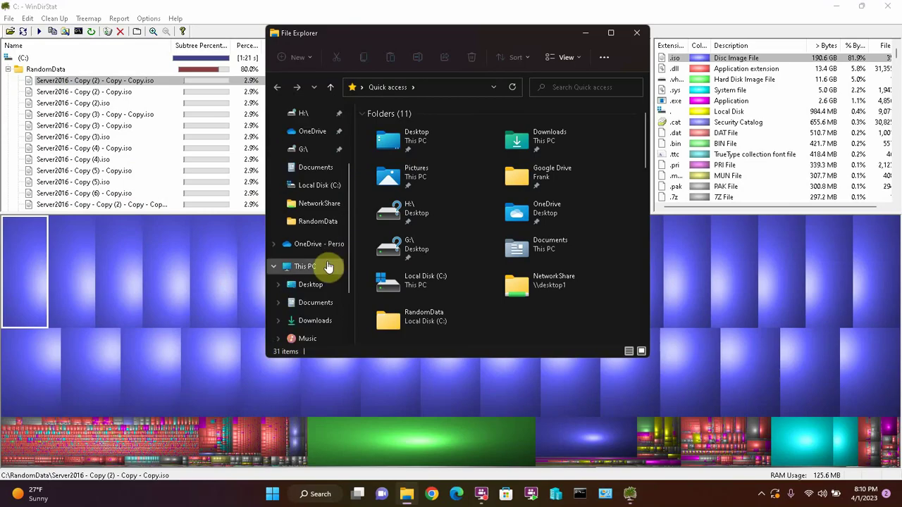
click(321, 317)
double_click(422, 257)
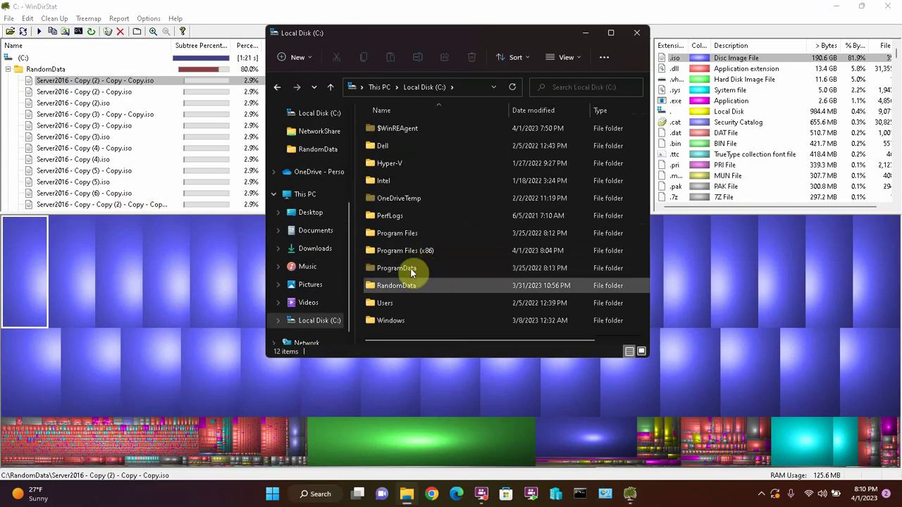
double_click(408, 287)
Step: Permanently delete all the Server2016 ISO copies in RandomData, keeping only Server2016.iso, and close the folder window
click(458, 132)
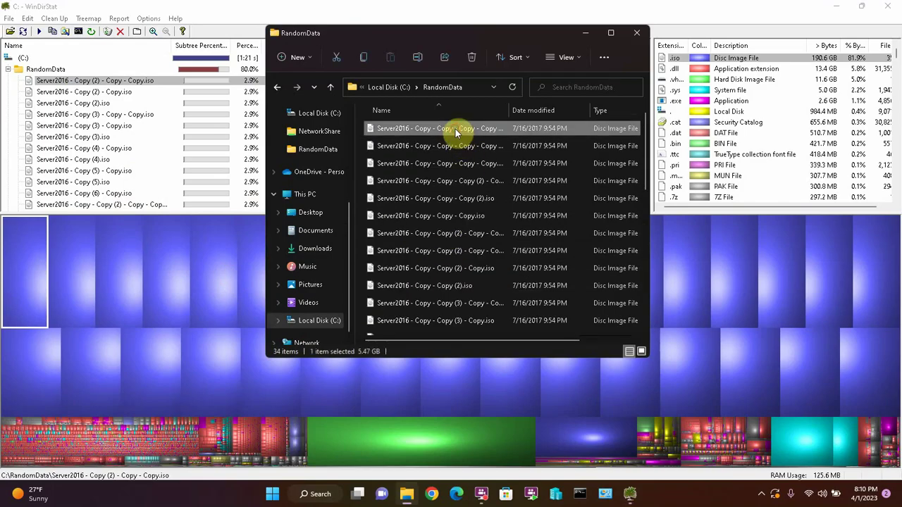
scroll(457, 138, down, 7)
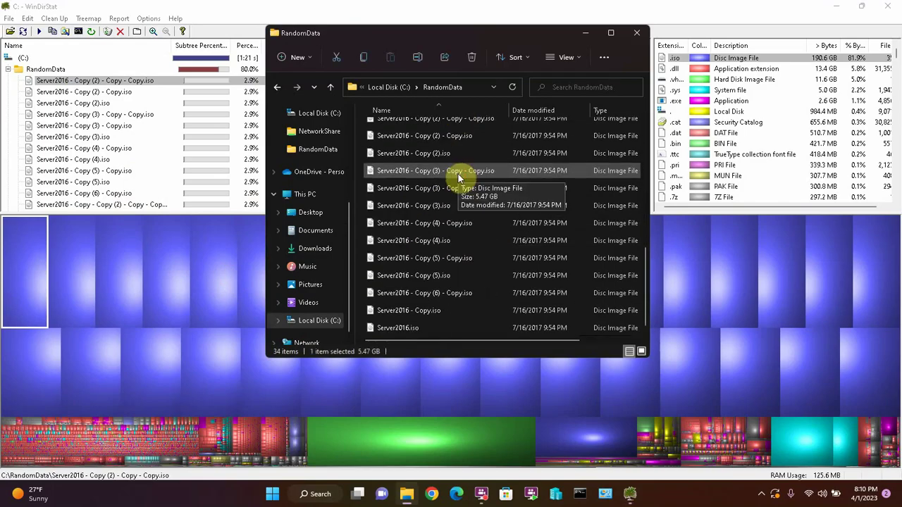
shift+click(437, 310)
right_click(438, 311)
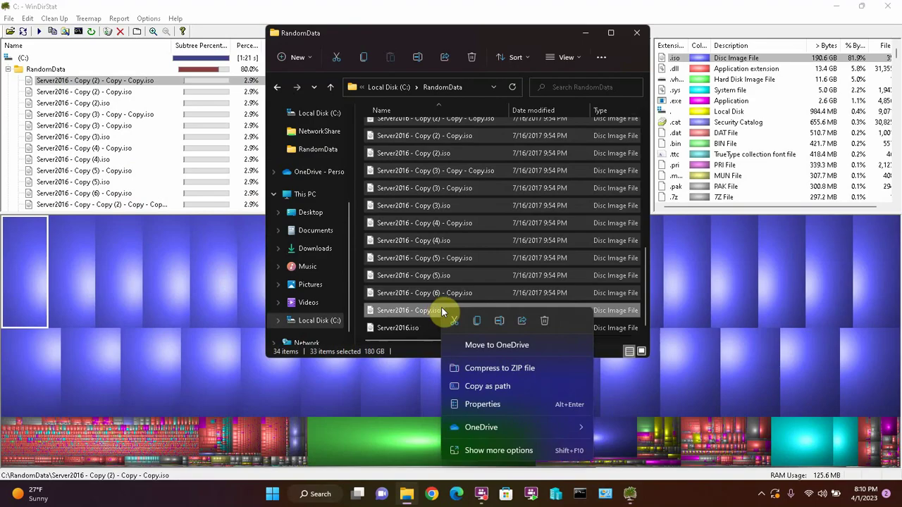
click(545, 322)
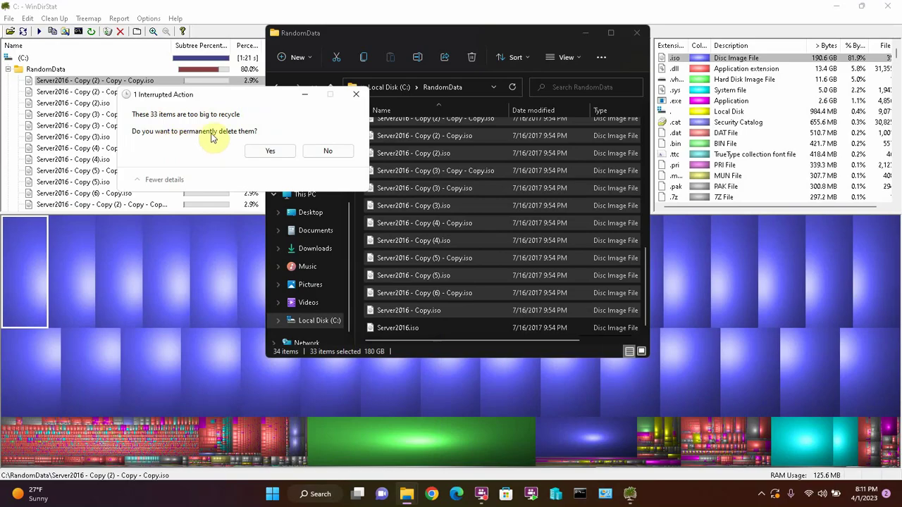
click(270, 155)
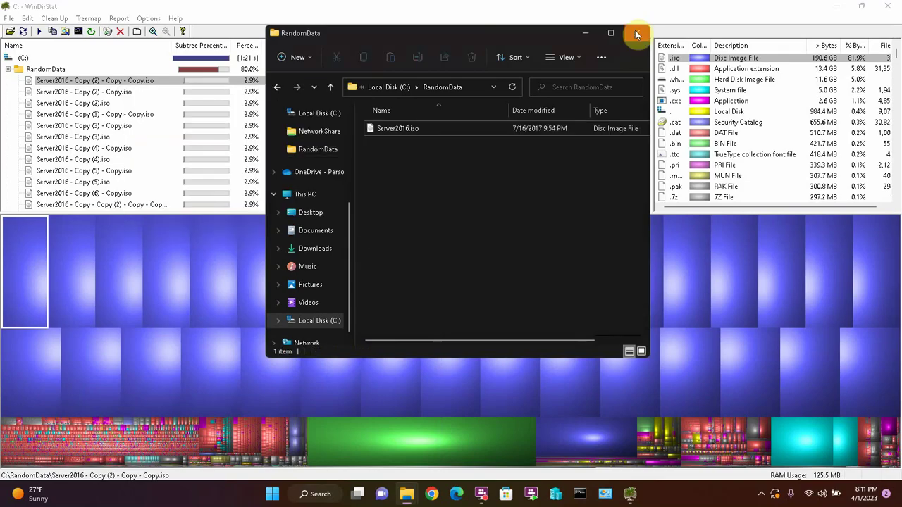
click(637, 34)
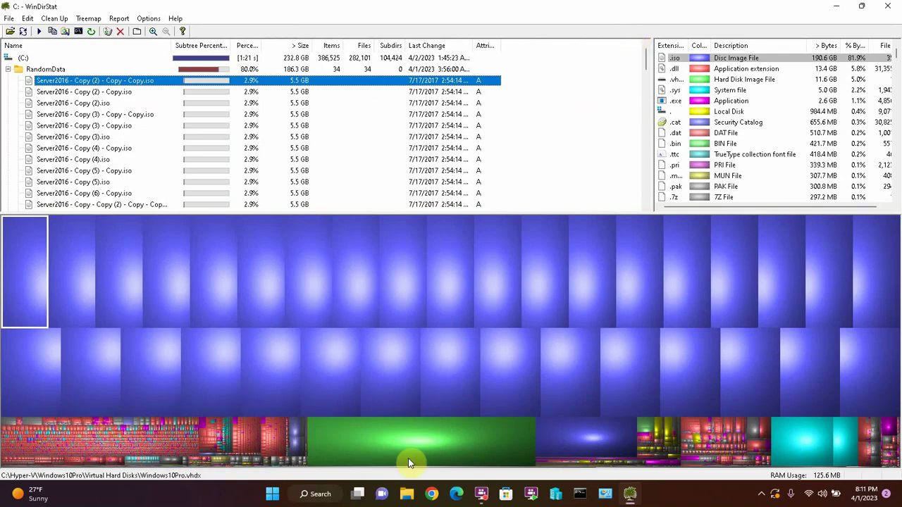
Step: Reopen File Explorer and go to This PC to check the free space on Local Disk (C:)
click(407, 495)
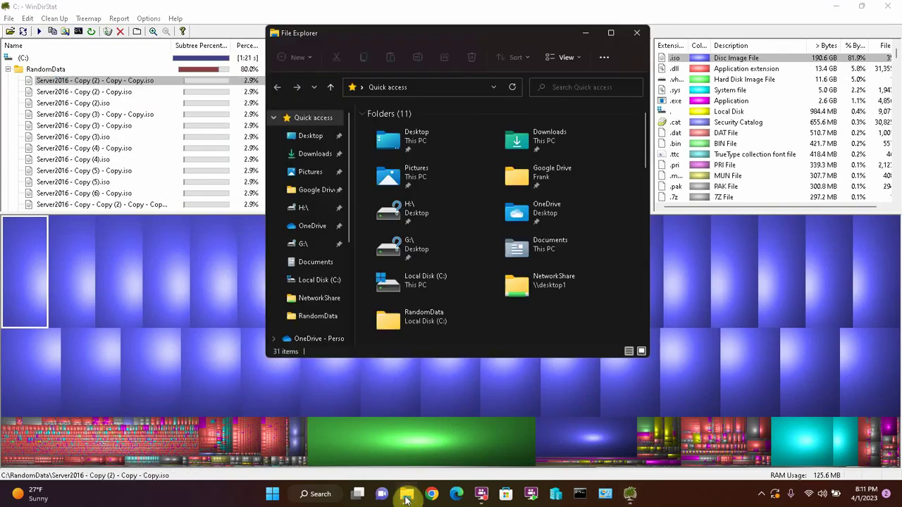
scroll(306, 282, down, 5)
click(305, 284)
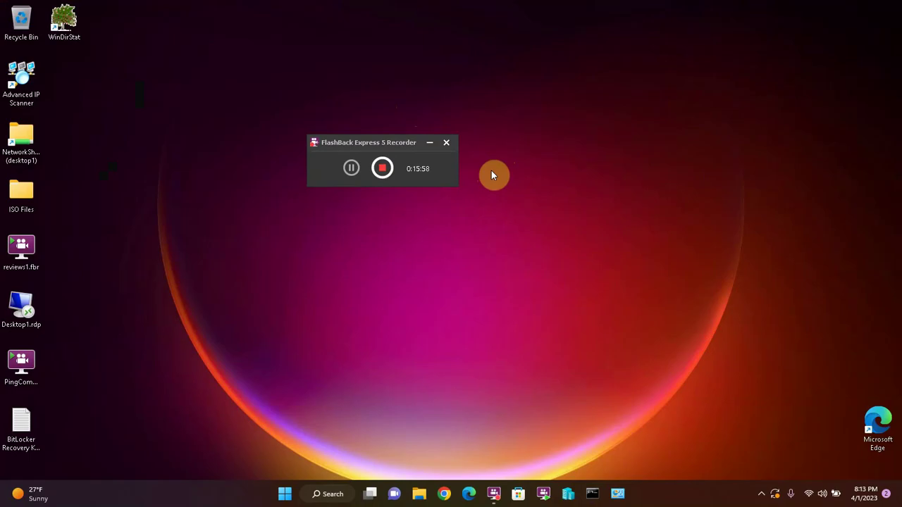
Step: Search for cmd, open Command Prompt as administrator, and place its window near the middle of the desktop
click(316, 497)
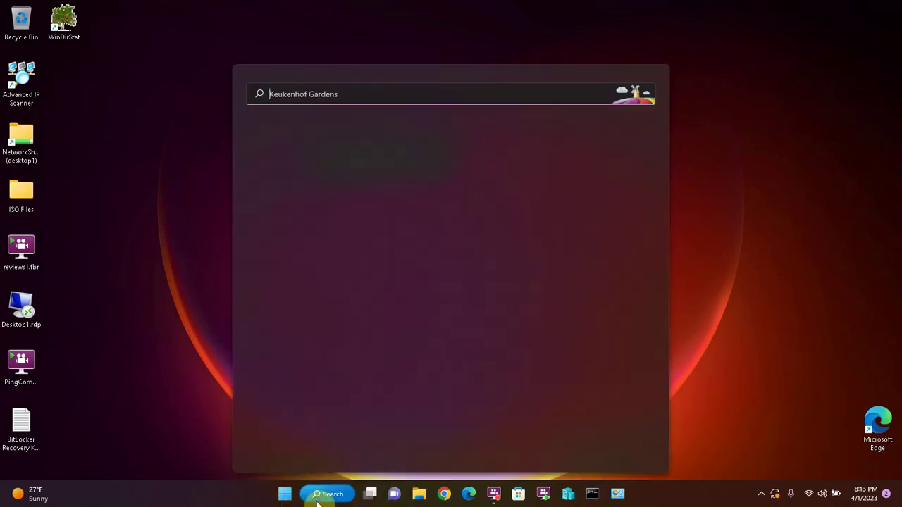
text(cmd)
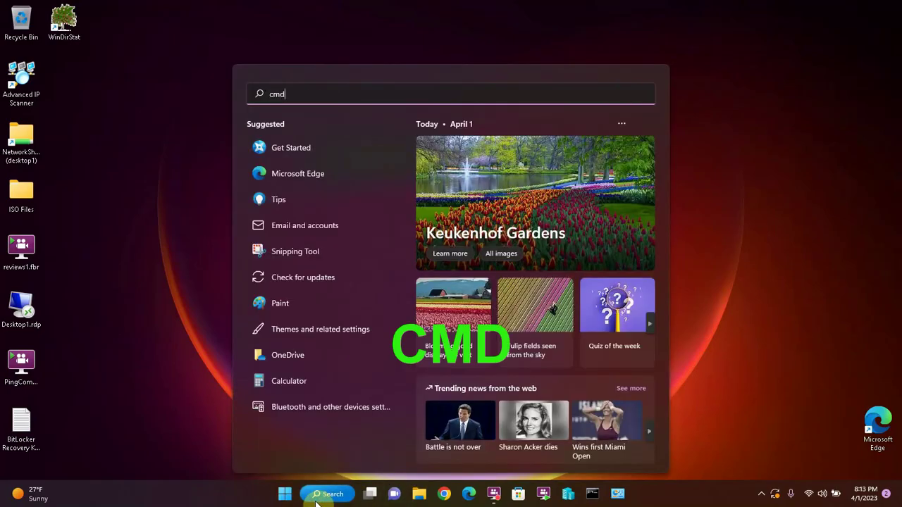
right_click(298, 190)
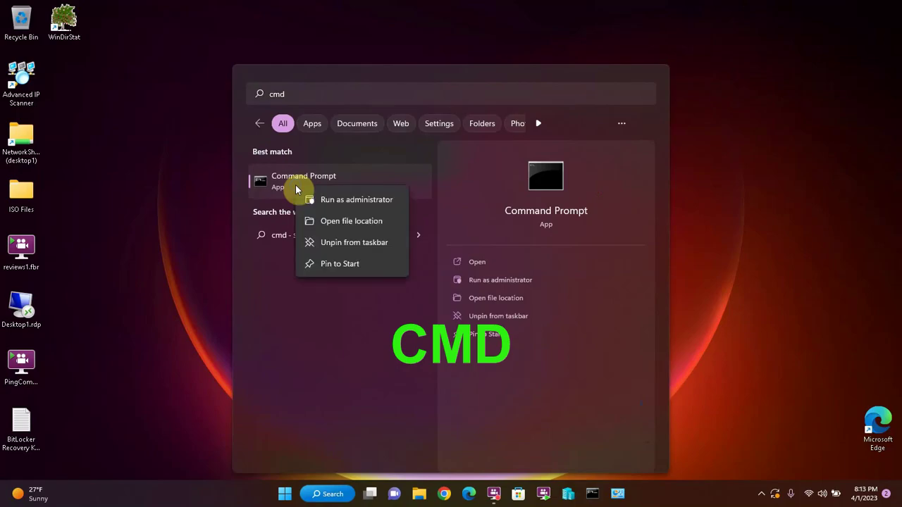
click(363, 201)
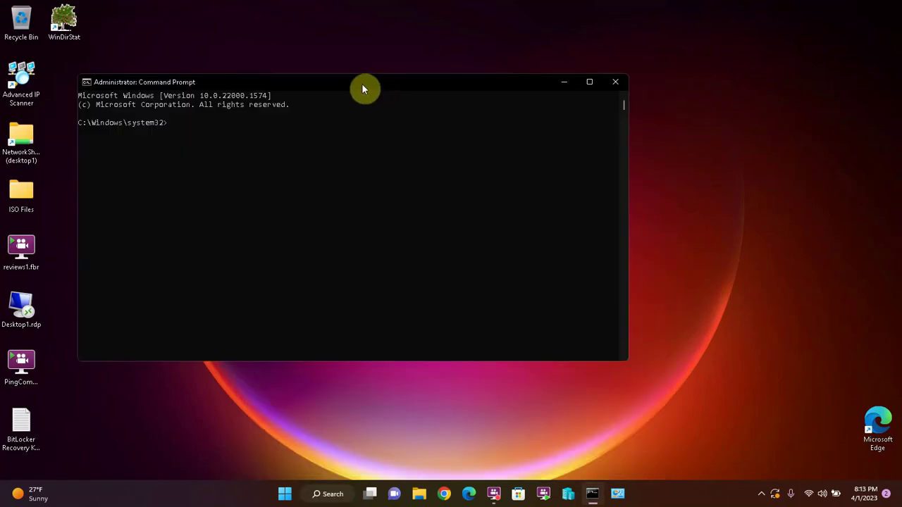
drag(362, 85, 467, 107)
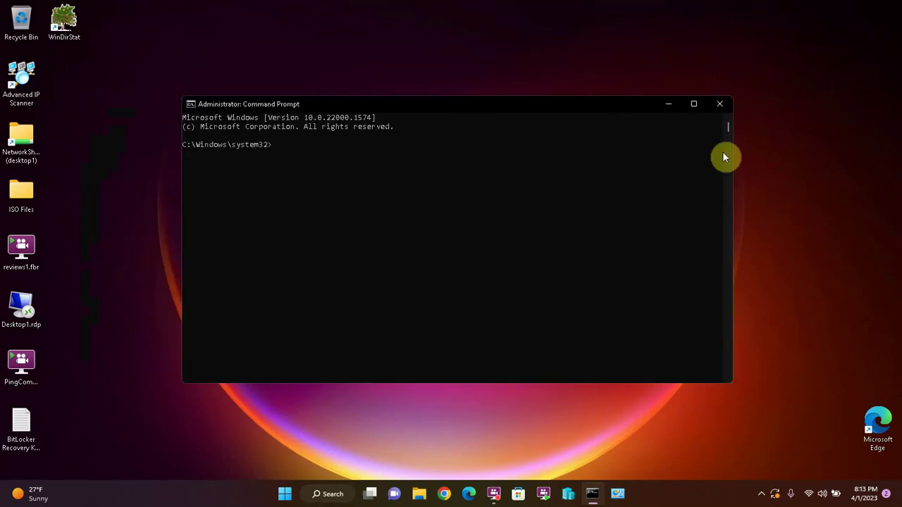
Step: Run chkdsk /f and answer y to schedule the disk check for the next system restart
text(chkds)
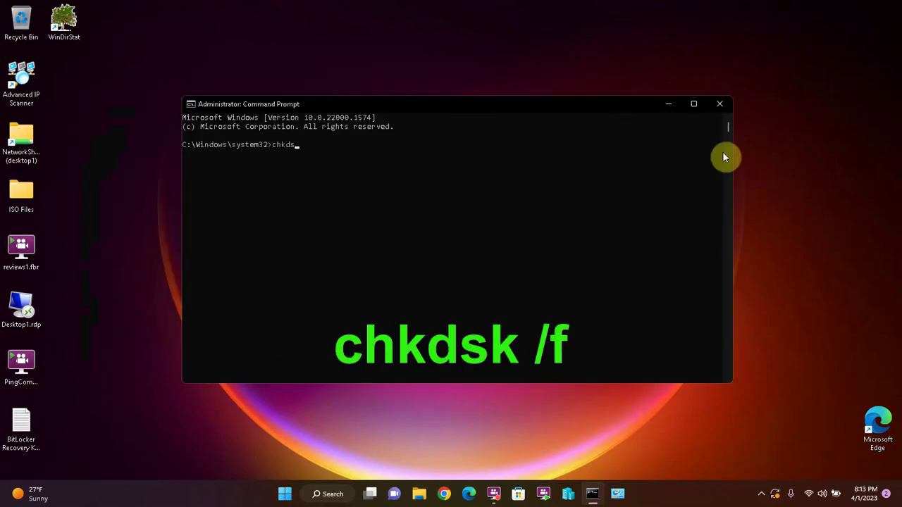
text(k /f)
key(Return)
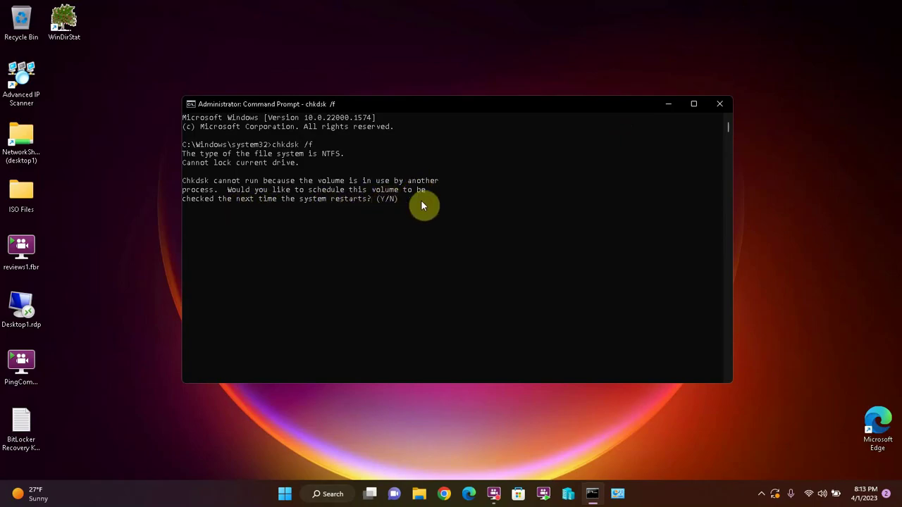
text(y)
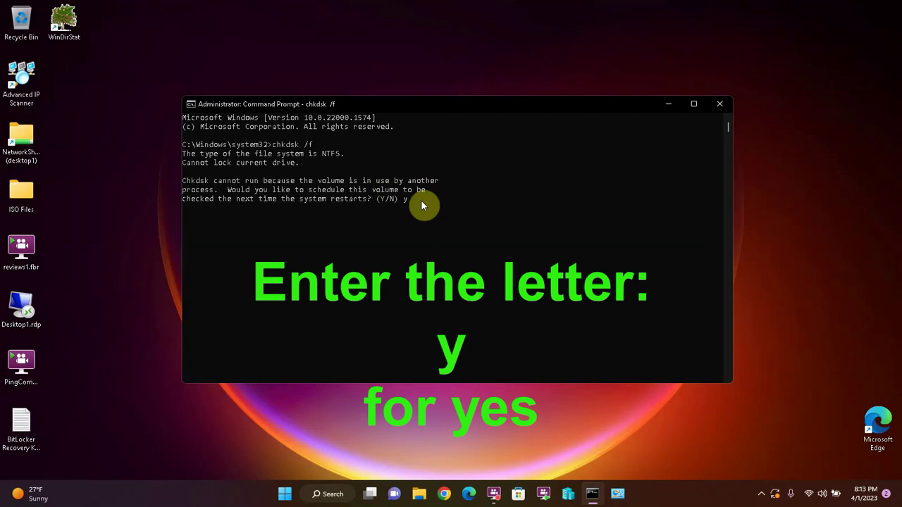
key(Return)
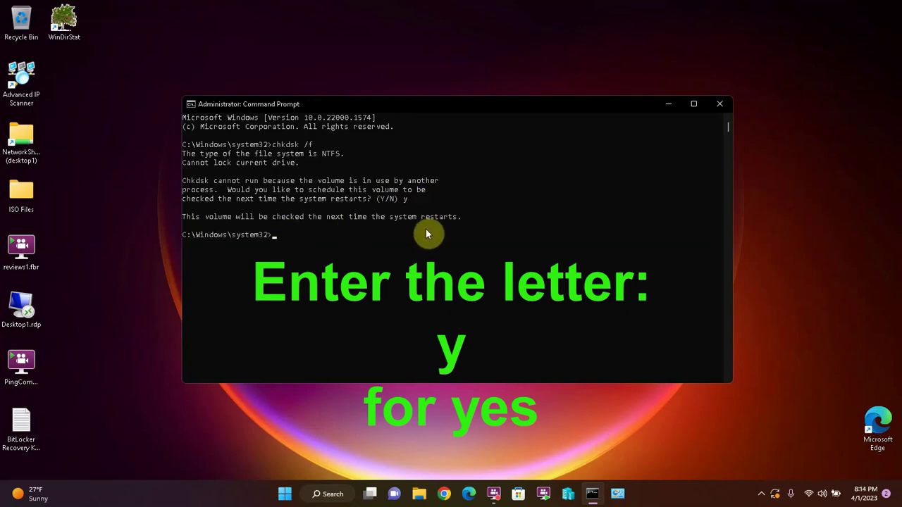
Step: Close the Command Prompt and restart the computer without installing updates so the scheduled disk check runs
click(720, 104)
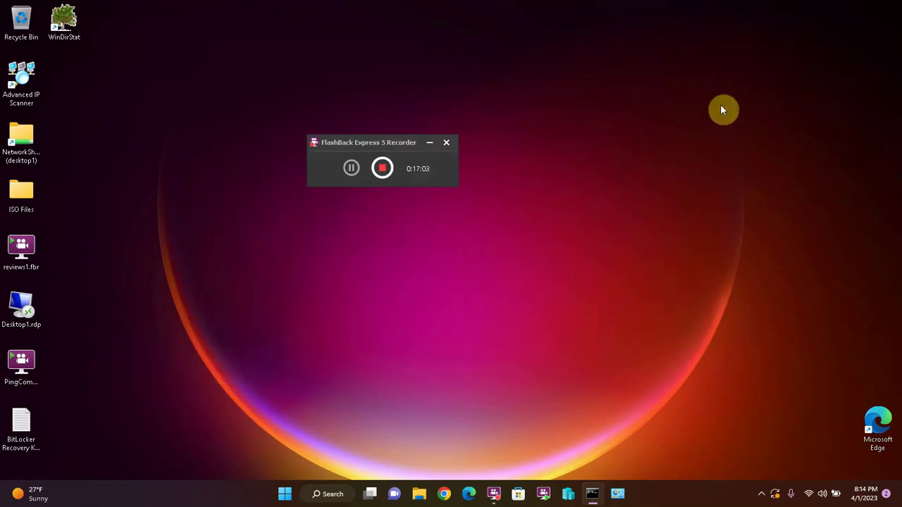
right_click(288, 496)
mouse_move(288, 455)
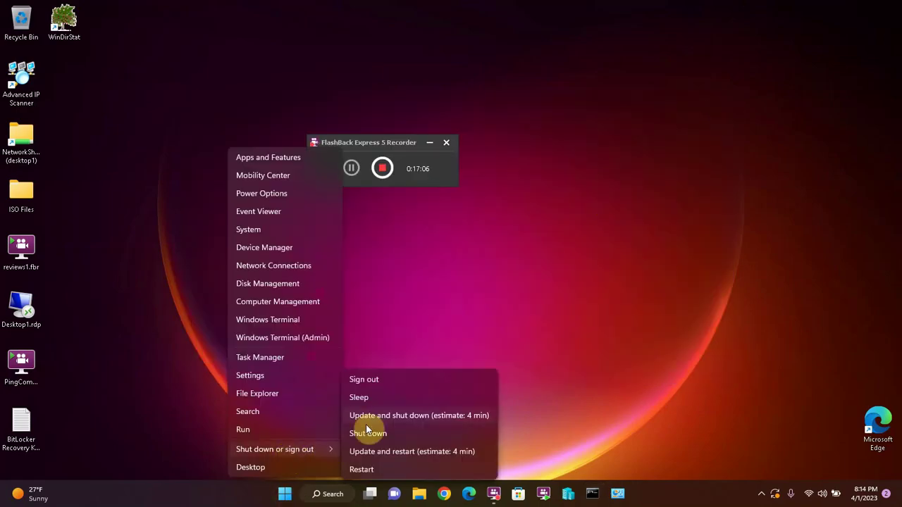
click(380, 471)
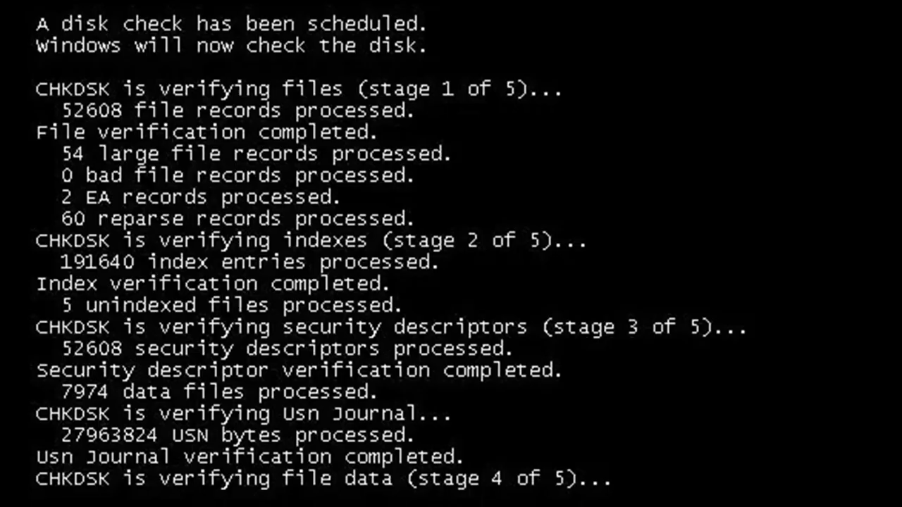